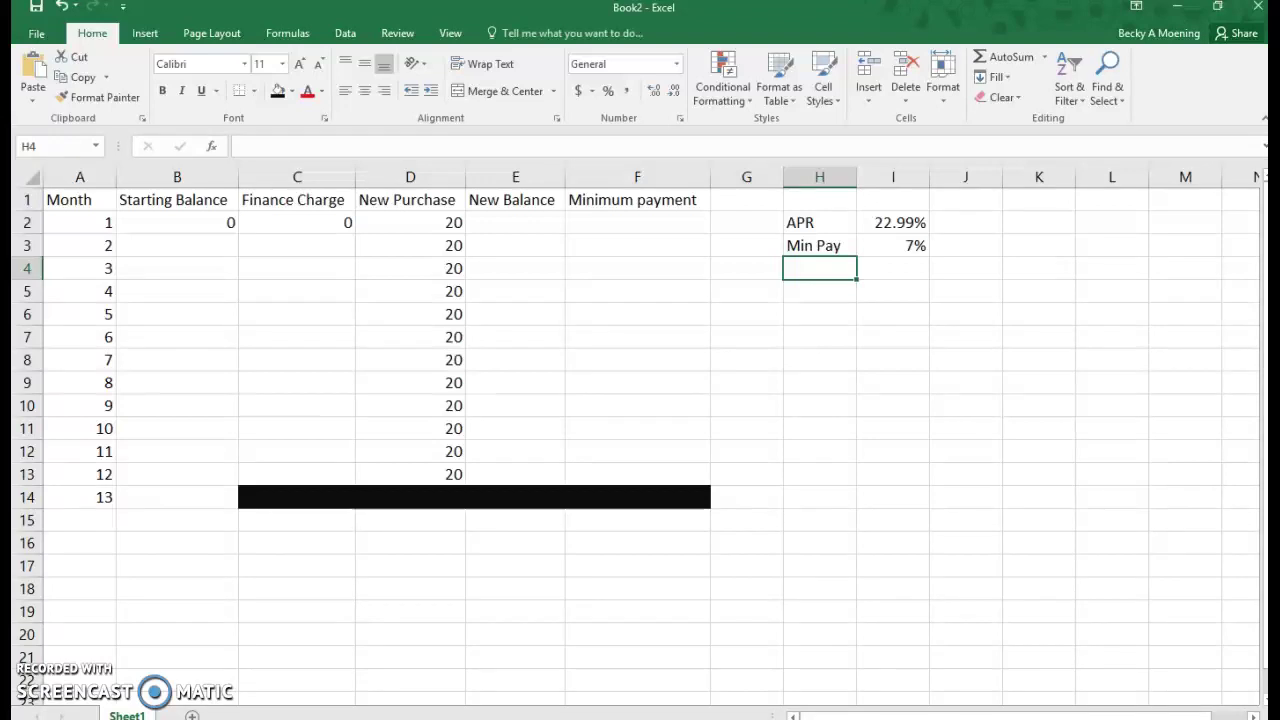
Review month 1's starting balance of 0, the 22.99% APR, 7% minimum rate and 20 purchase.
click(147, 222)
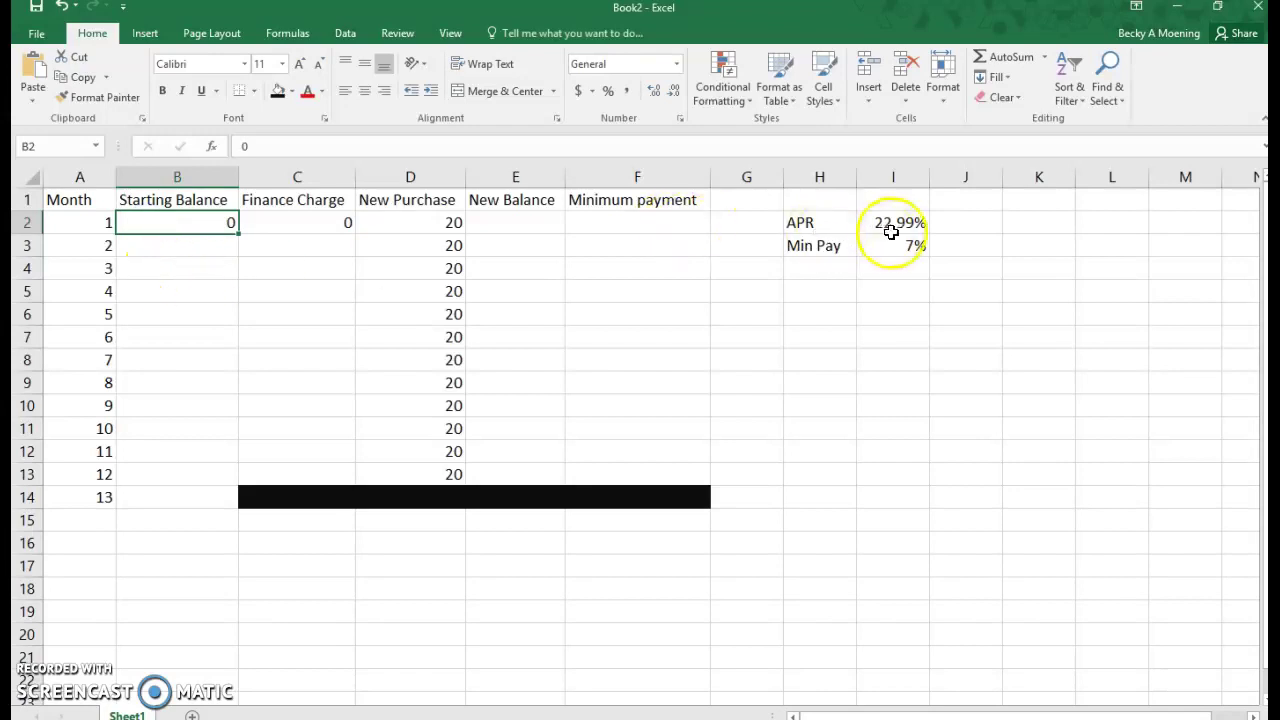
drag(796, 228, 934, 218)
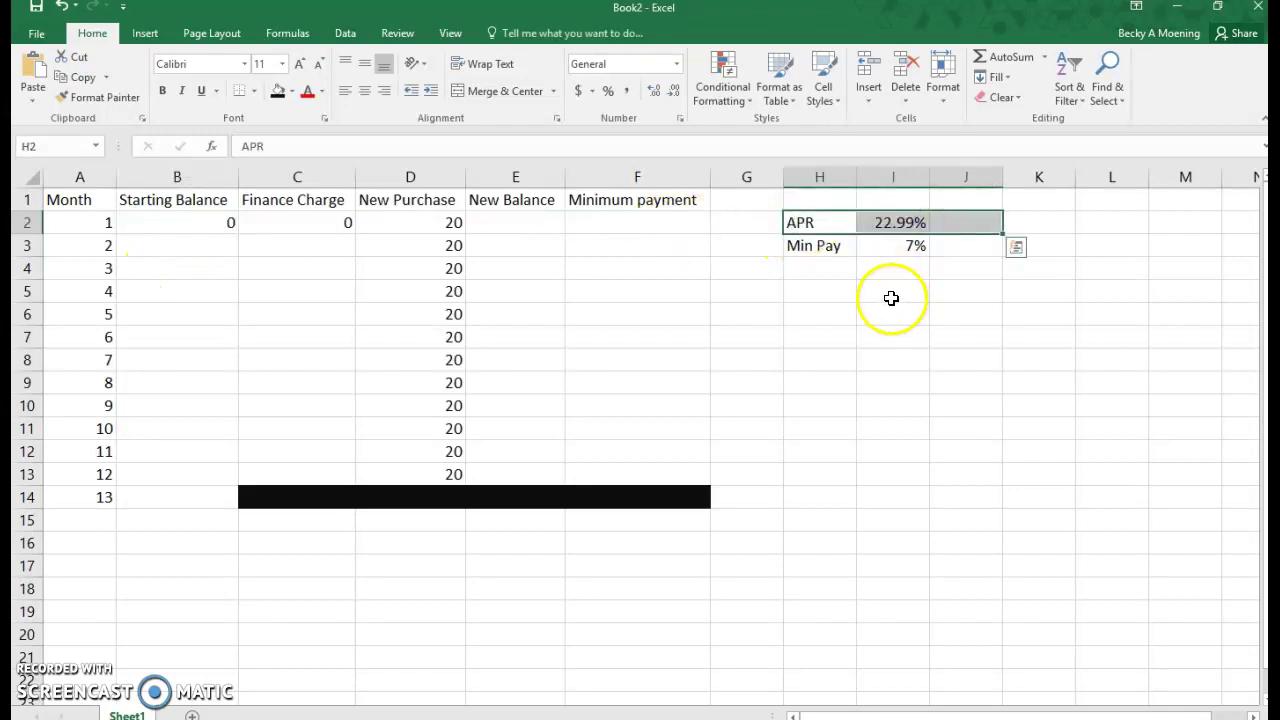
drag(820, 250, 904, 238)
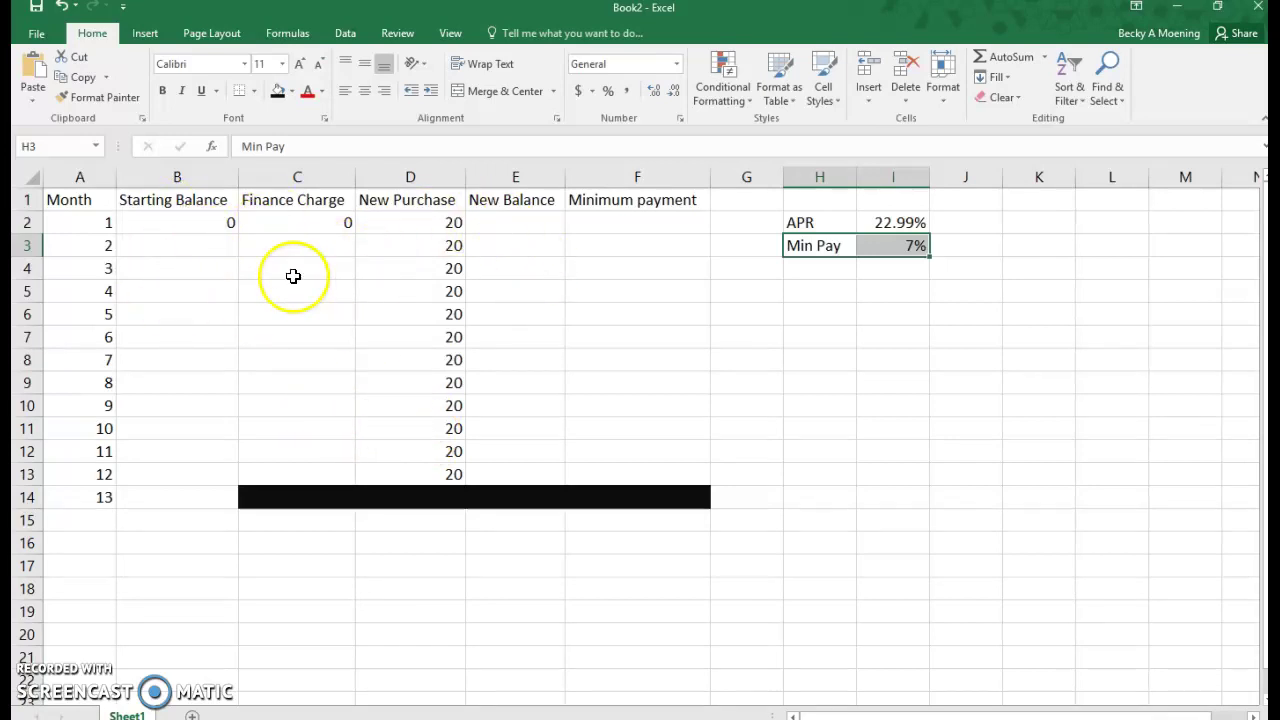
click(173, 223)
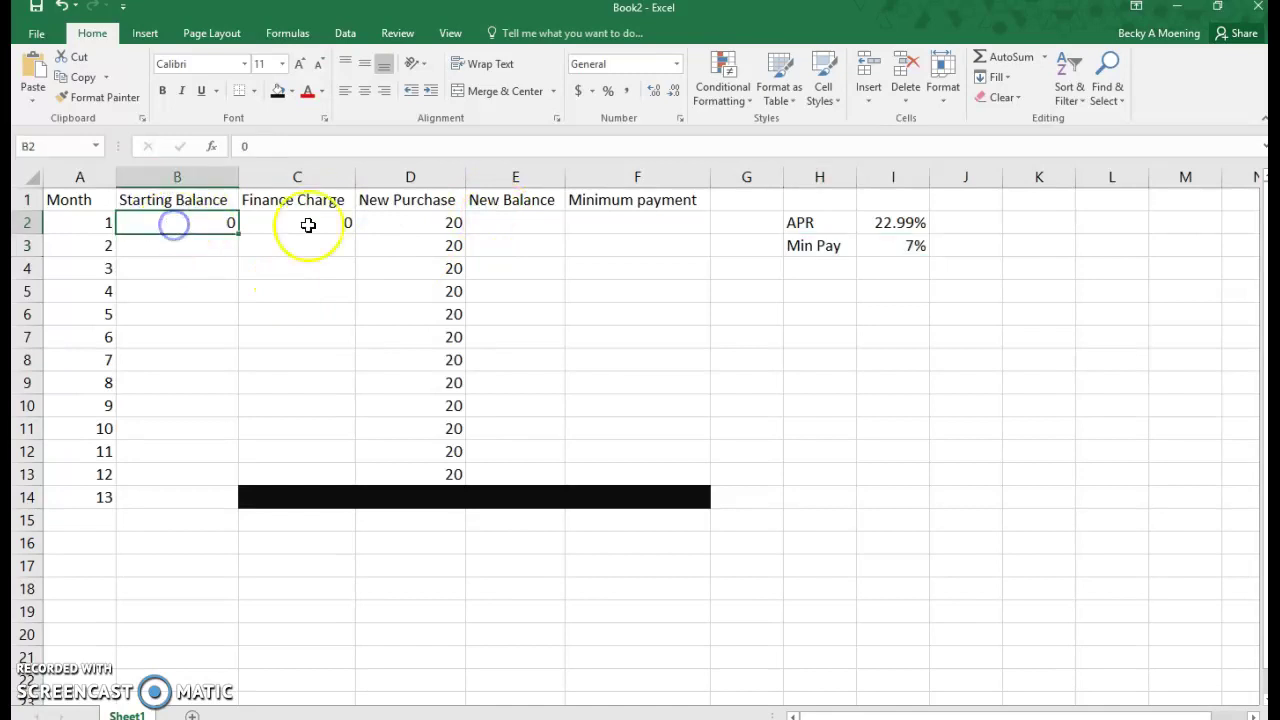
click(325, 225)
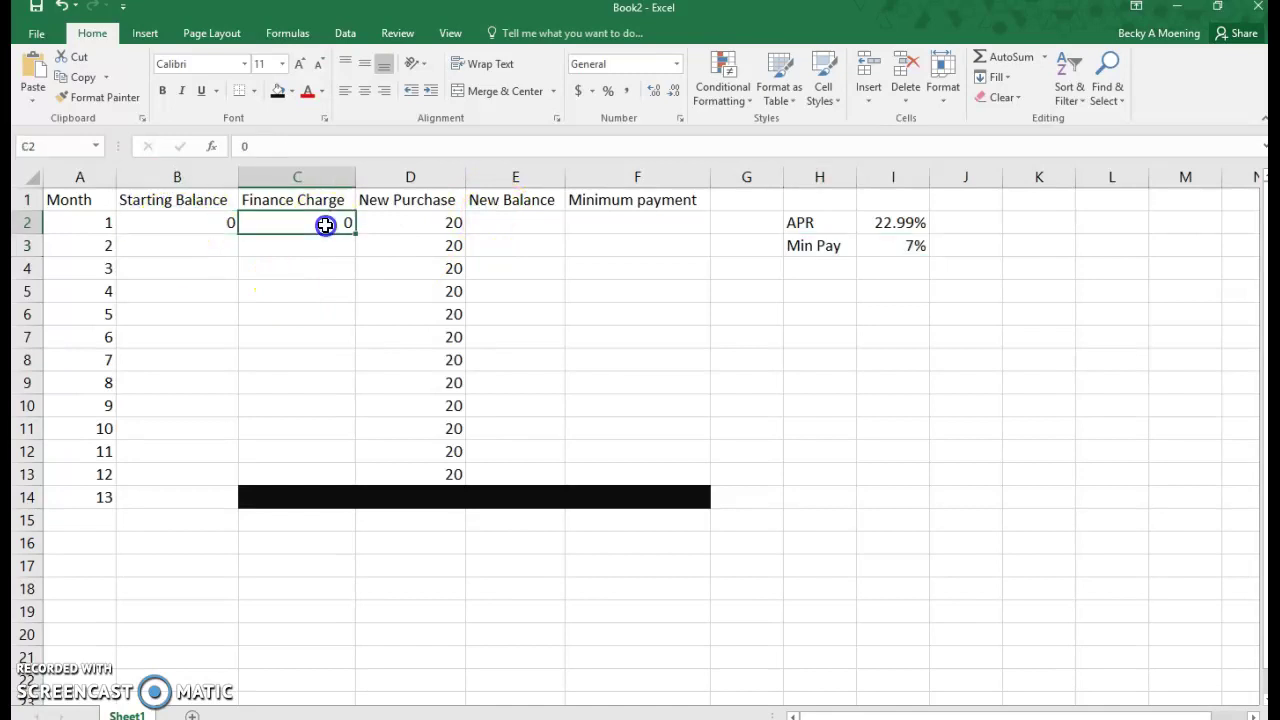
click(400, 220)
Enter =B2+C2+D2 in E2 so month 1's New Balance shows 20.
click(499, 222)
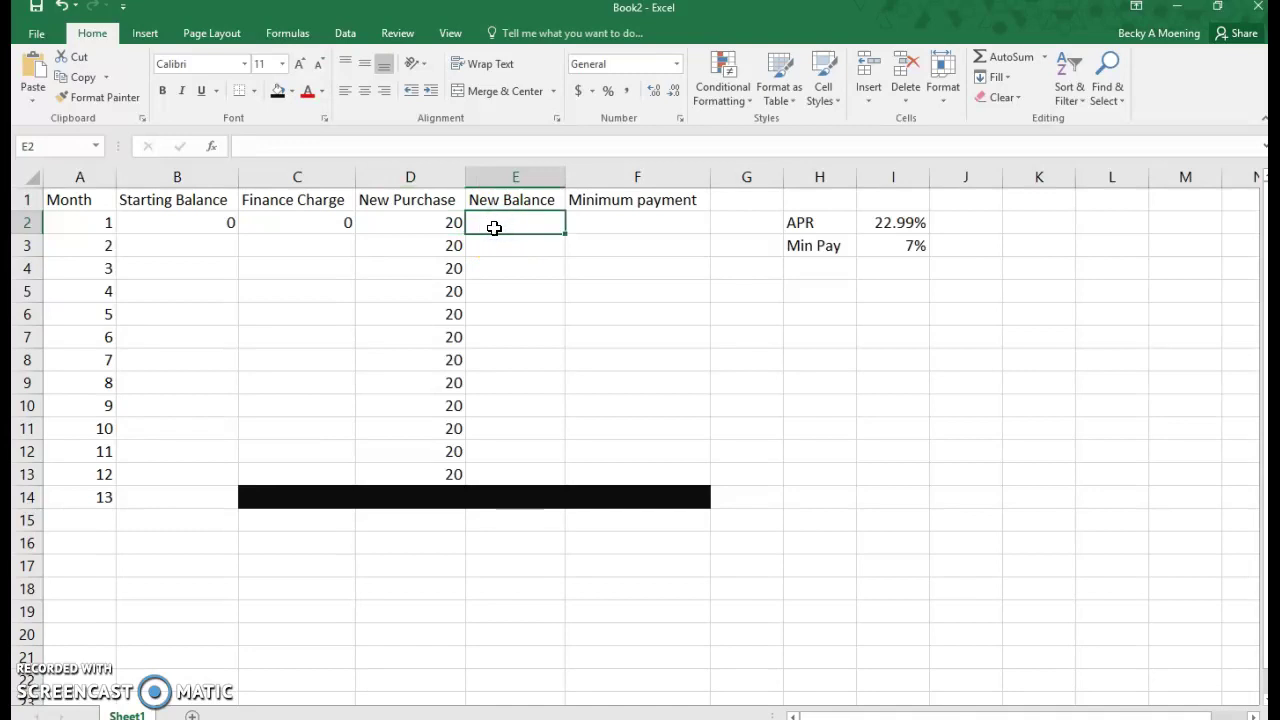
text(=)
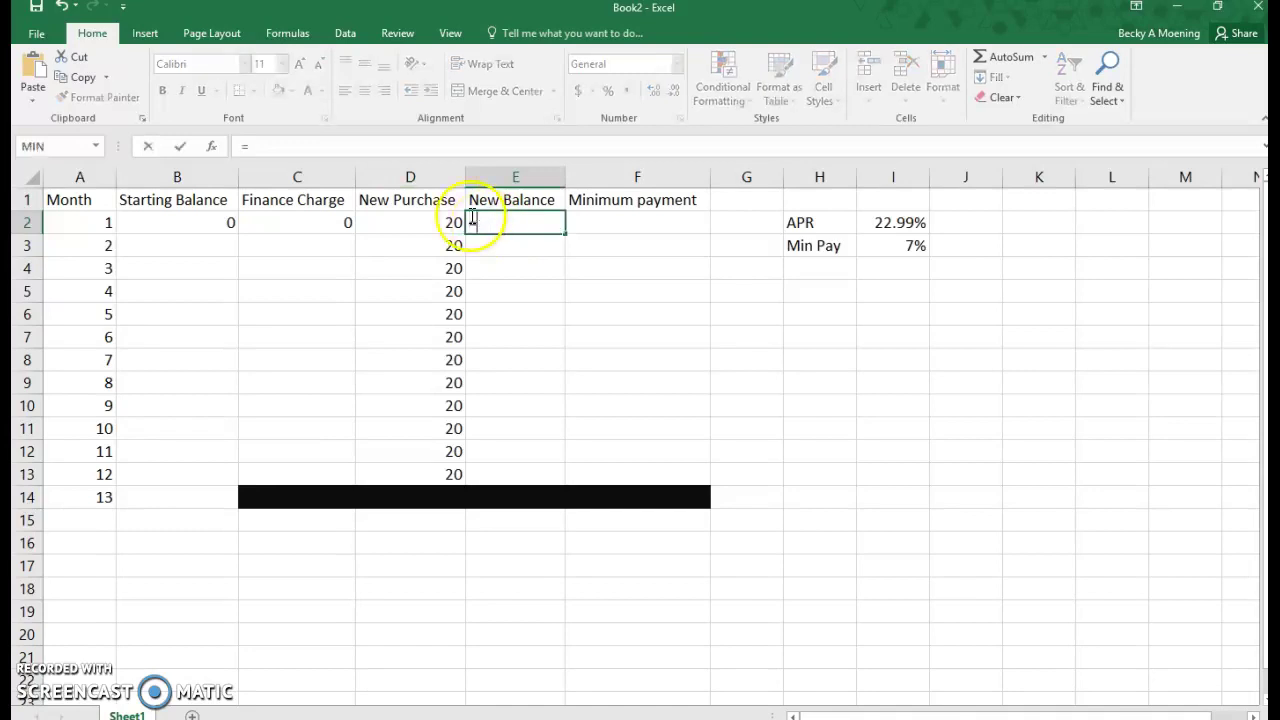
click(185, 226)
text(+)
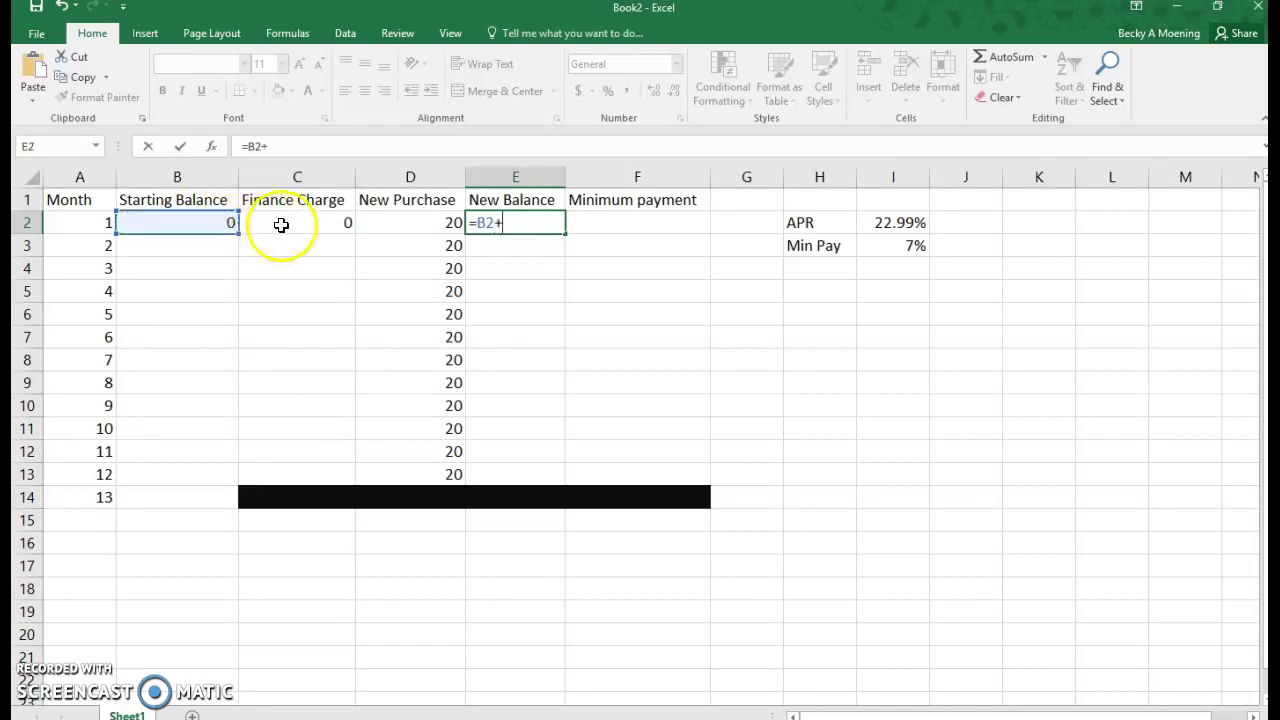
click(282, 223)
text(+)
click(378, 220)
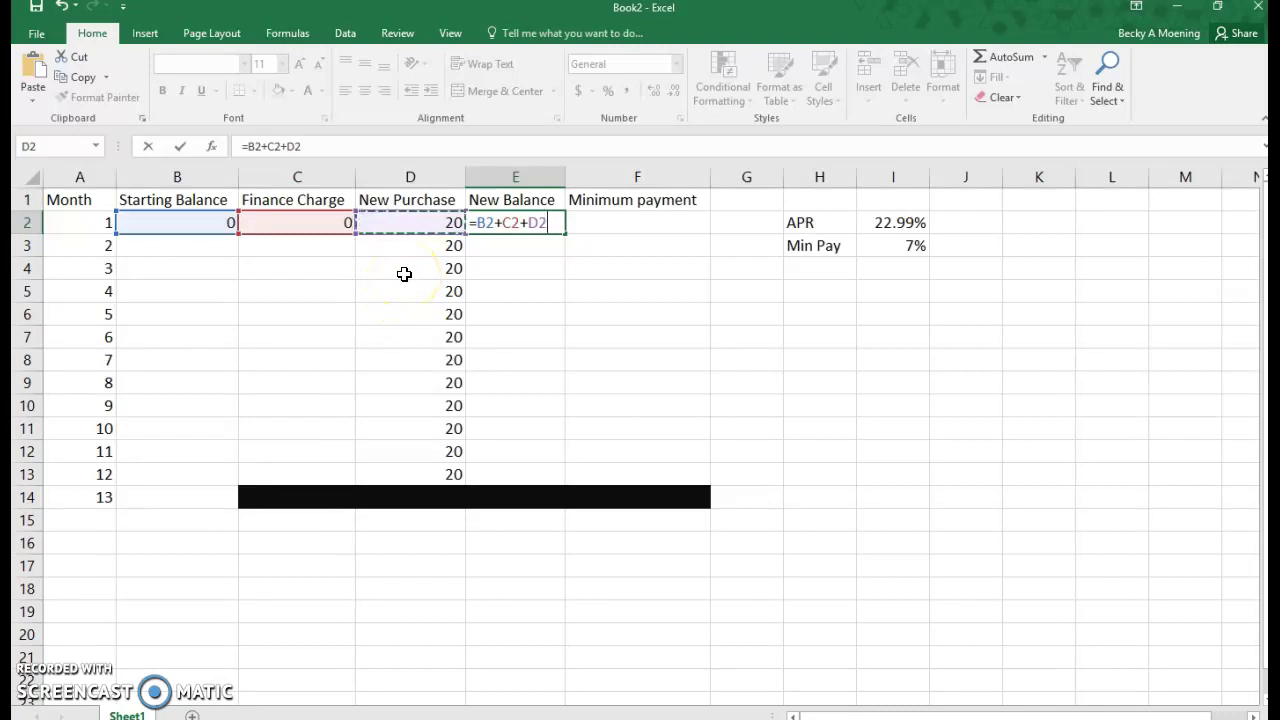
key(Return)
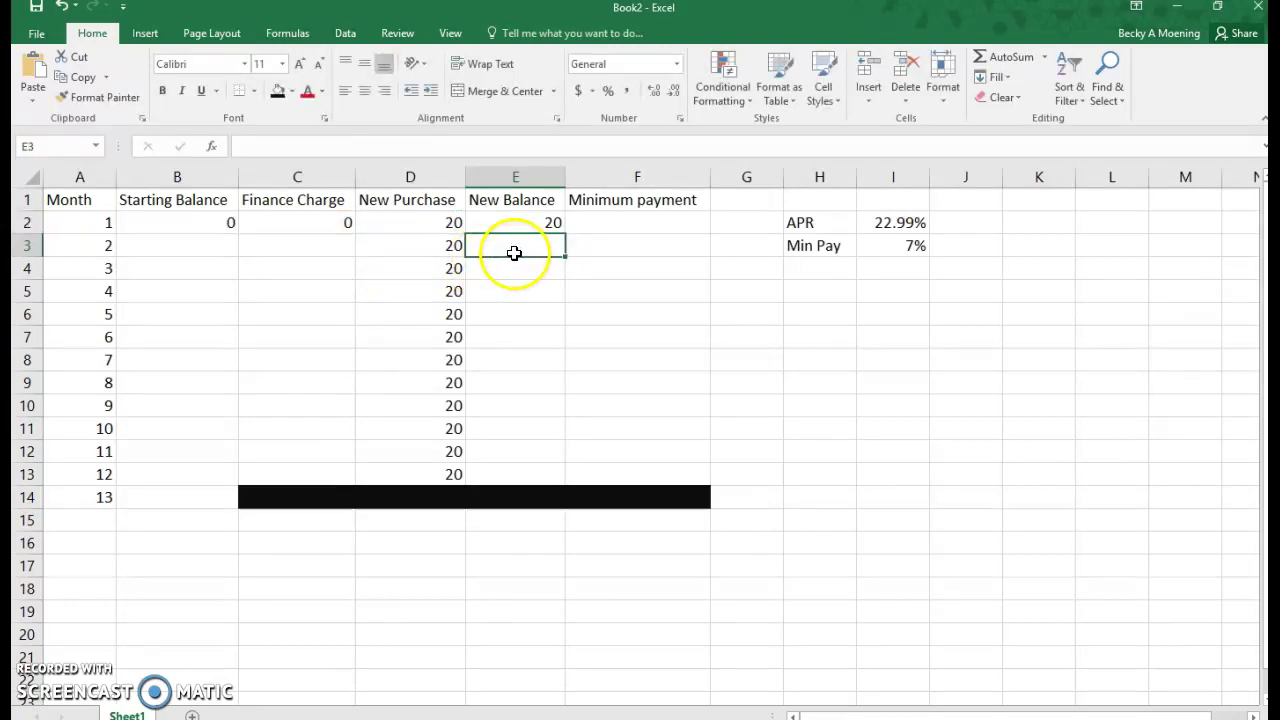
Enter =E2*0.07 in F2 and apply Accounting format, showing $1.40.
click(590, 220)
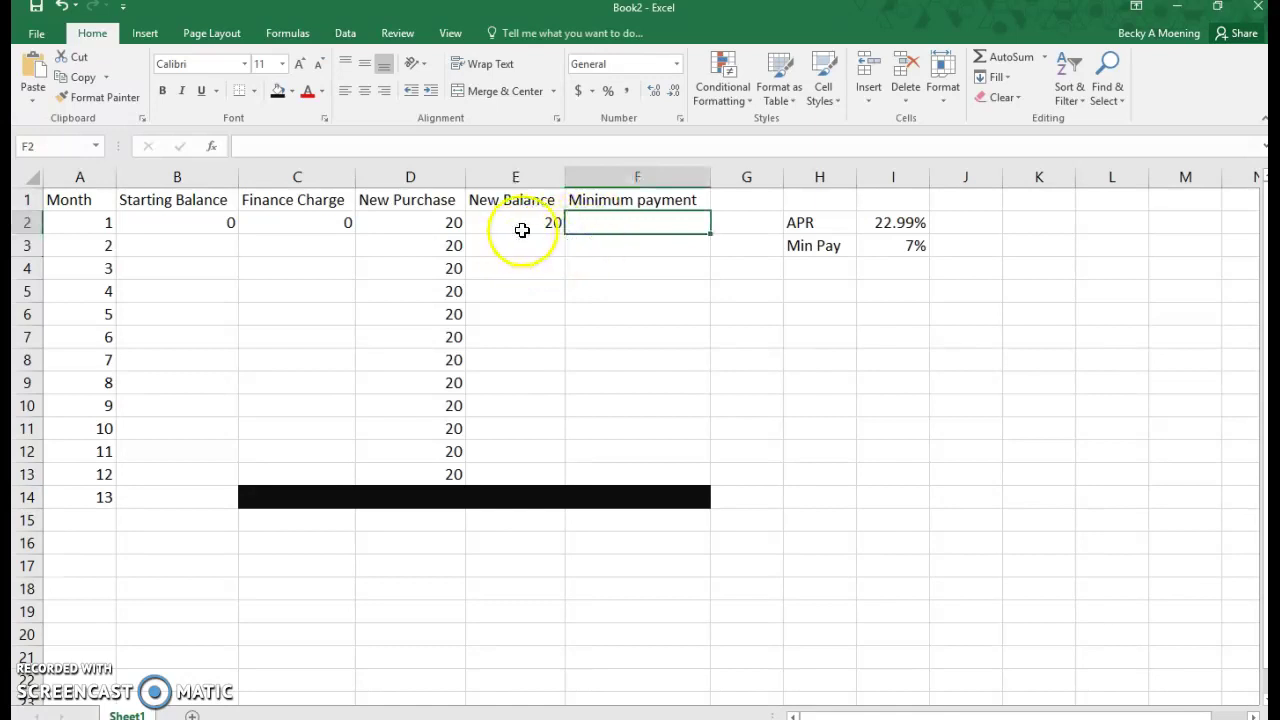
text(=)
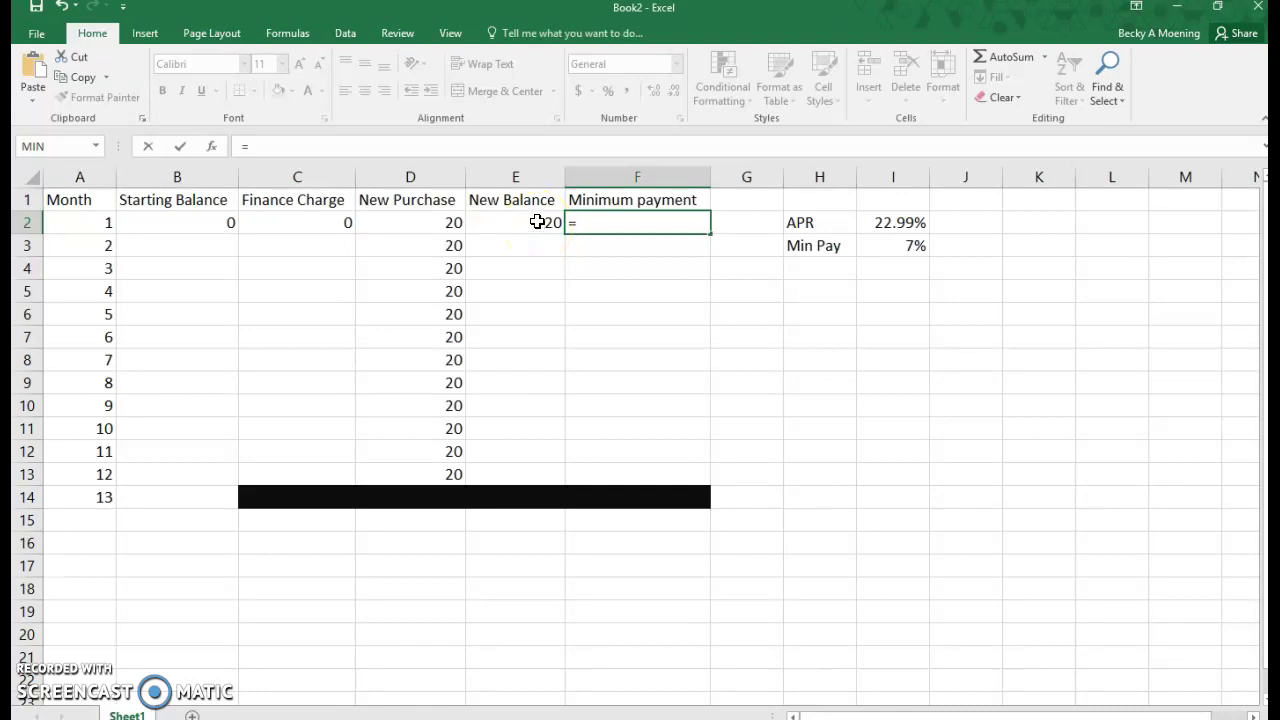
click(537, 222)
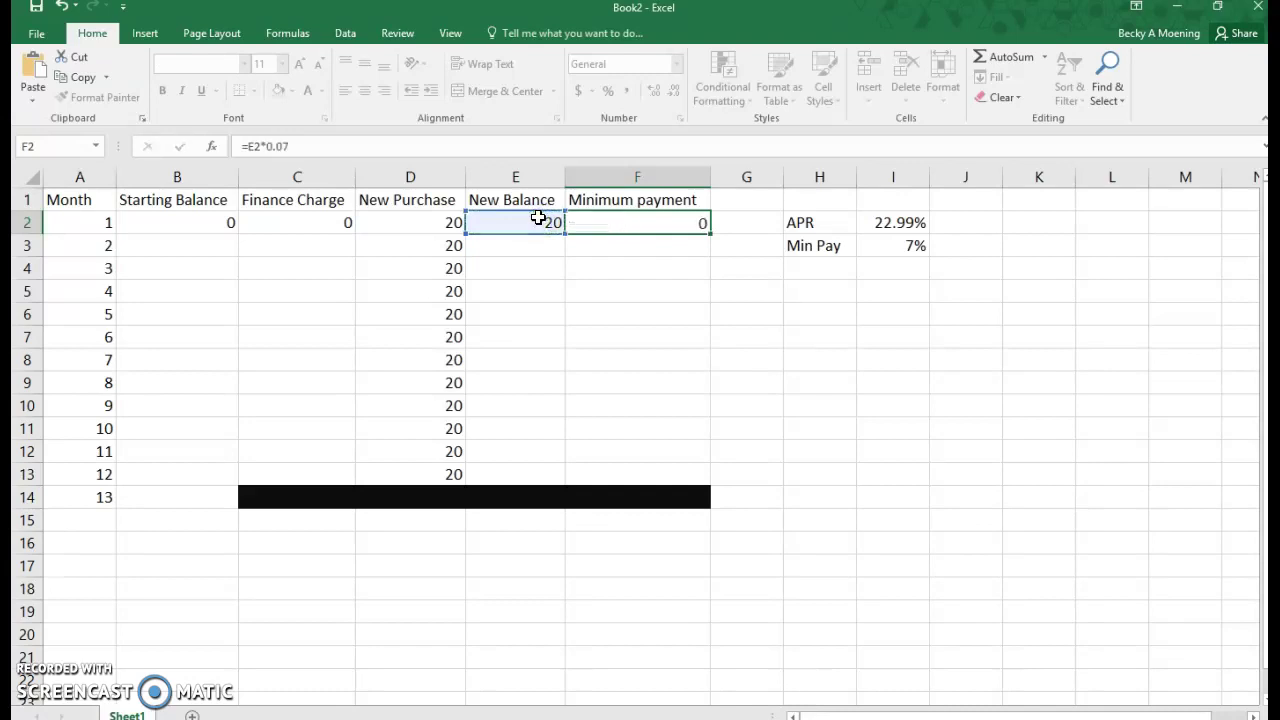
text(*0.07)
key(Return)
click(597, 225)
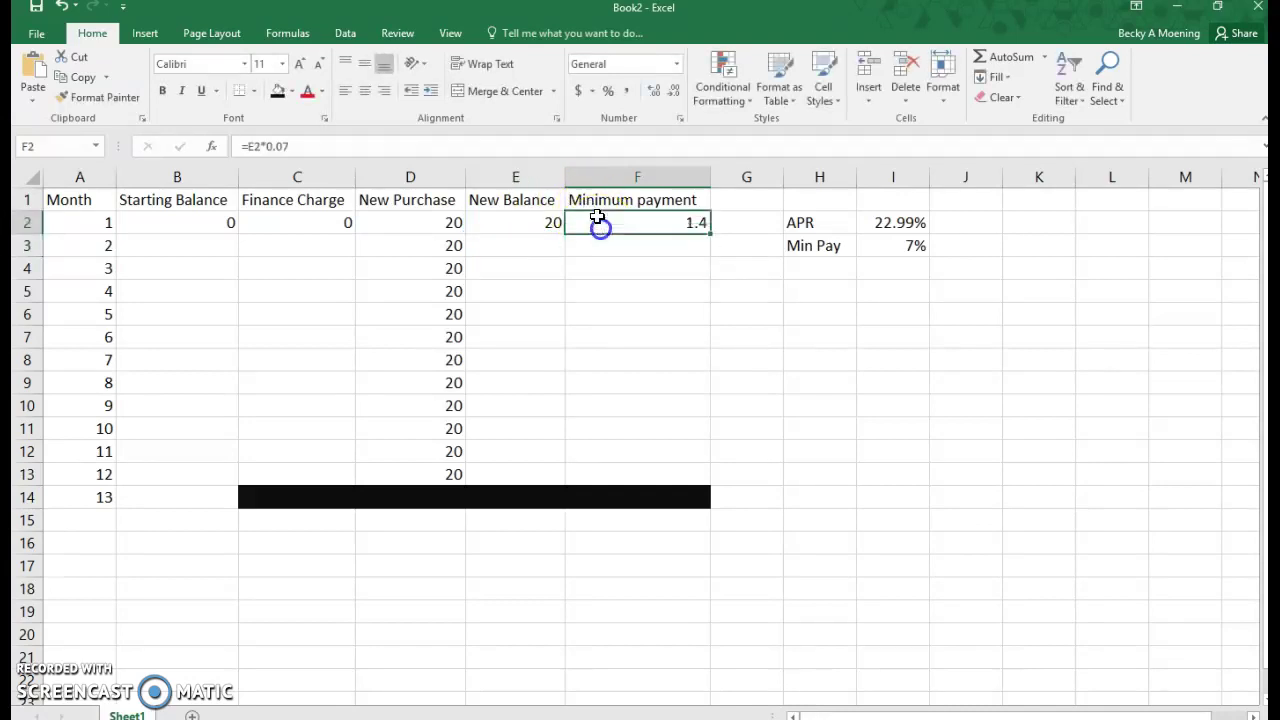
click(580, 91)
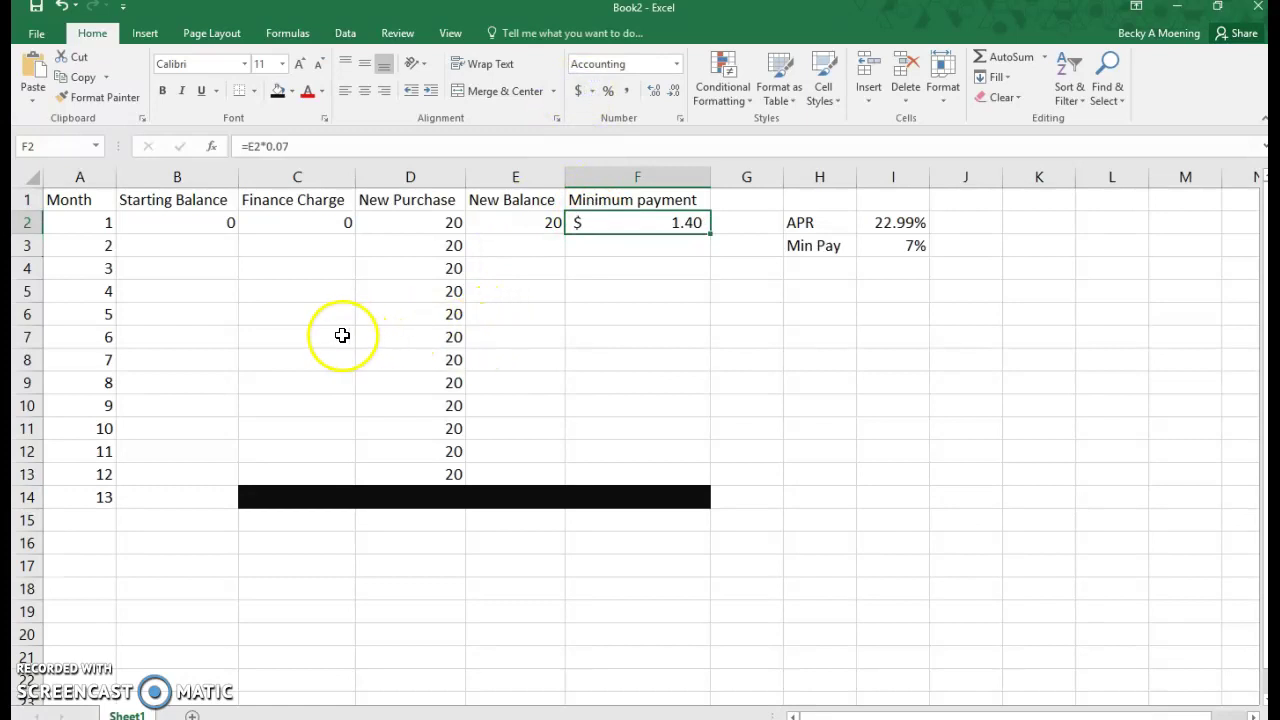
Enter =E2-F2 in B3 so month 2 starts at $18.60.
click(191, 246)
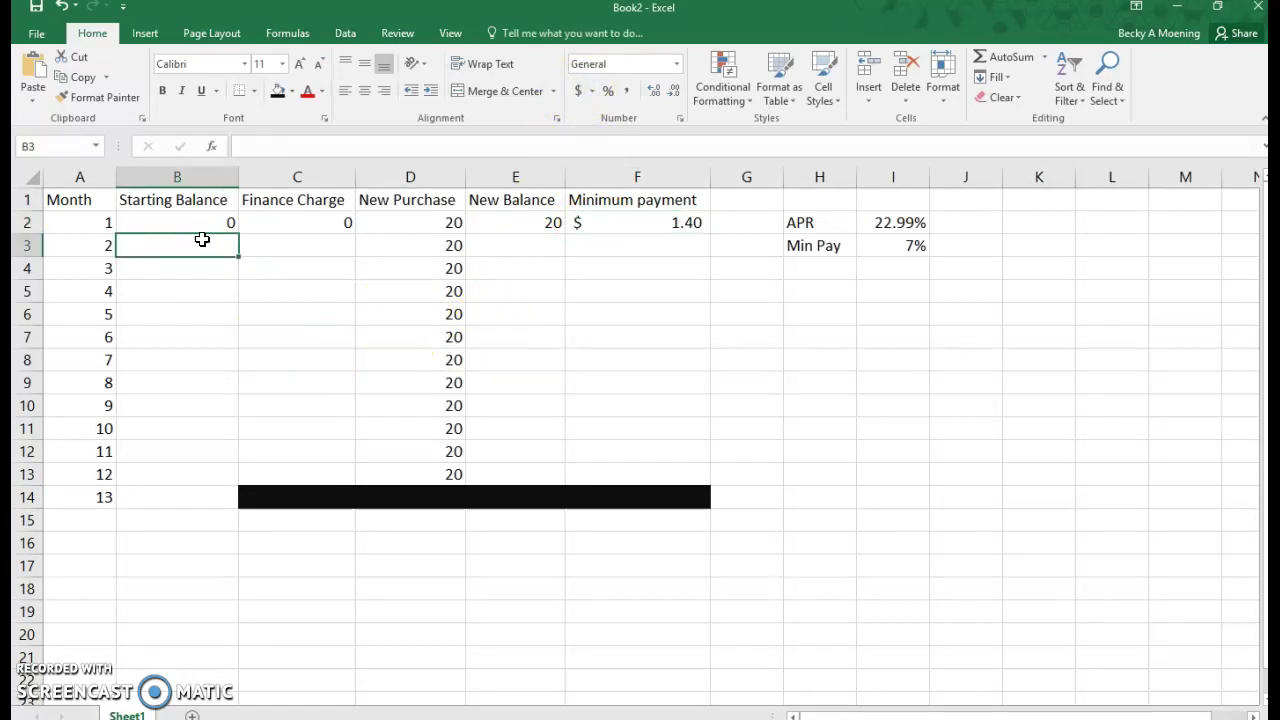
text(=)
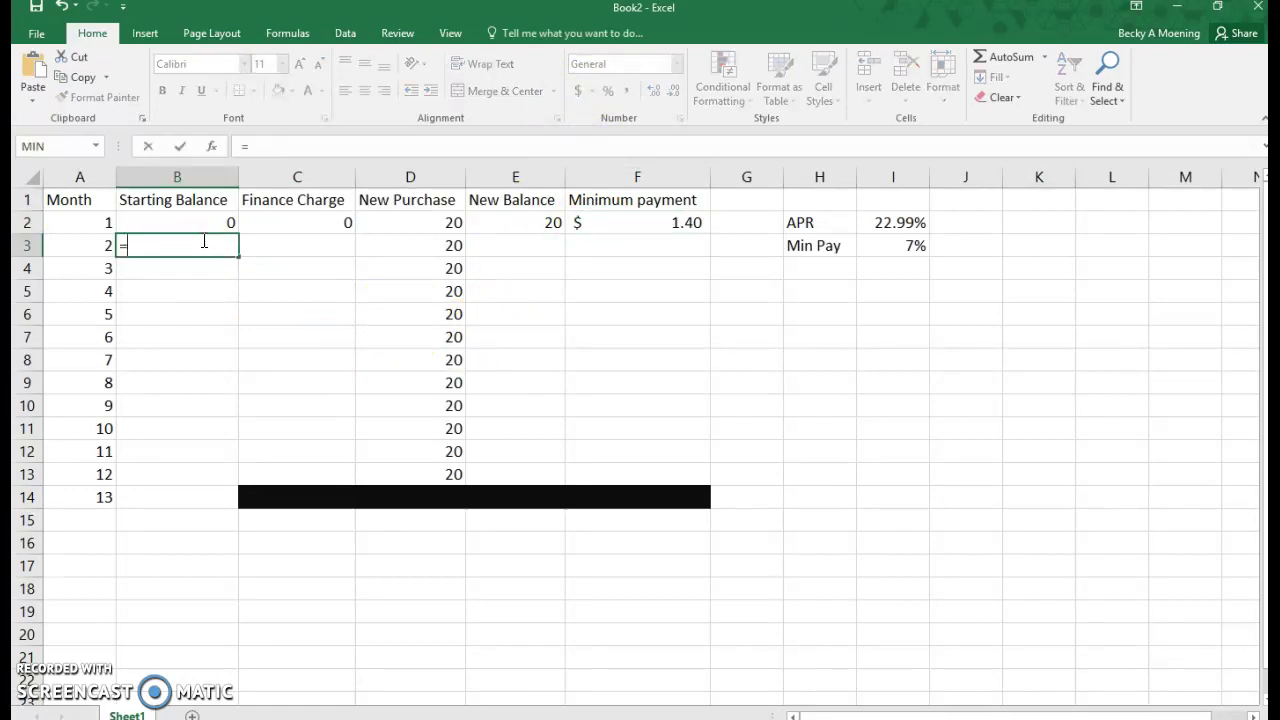
click(515, 222)
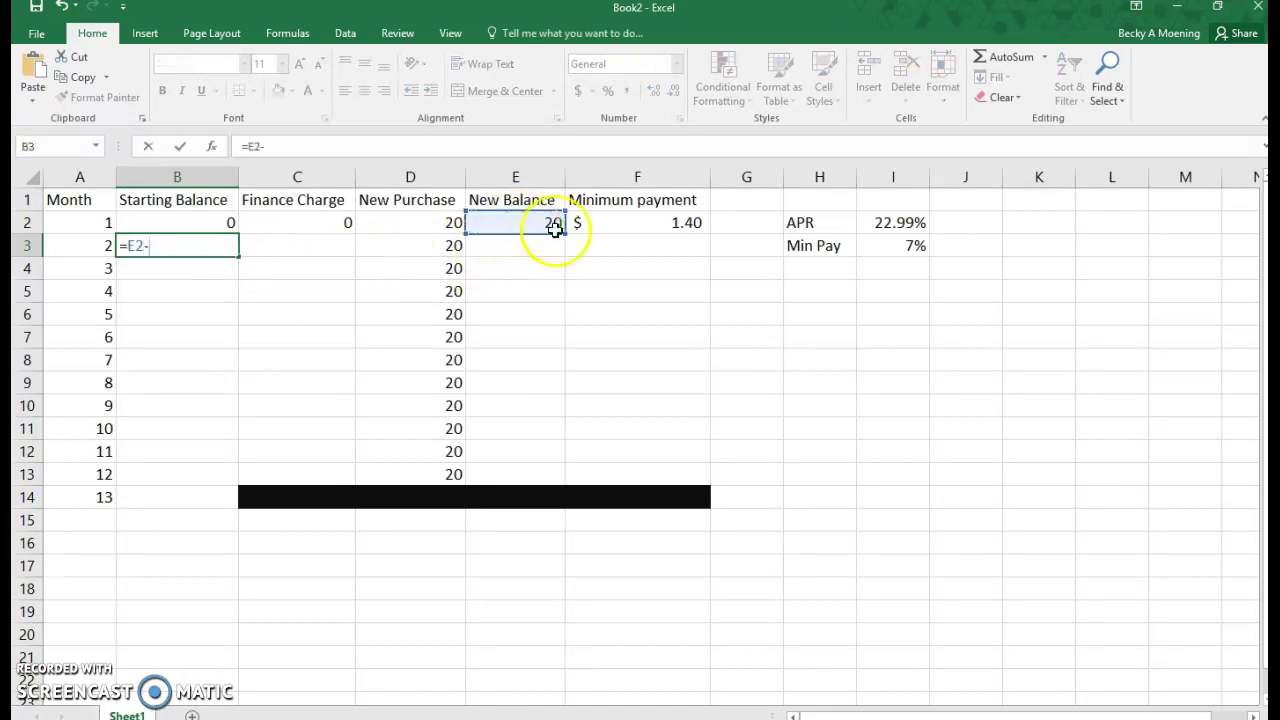
click(677, 222)
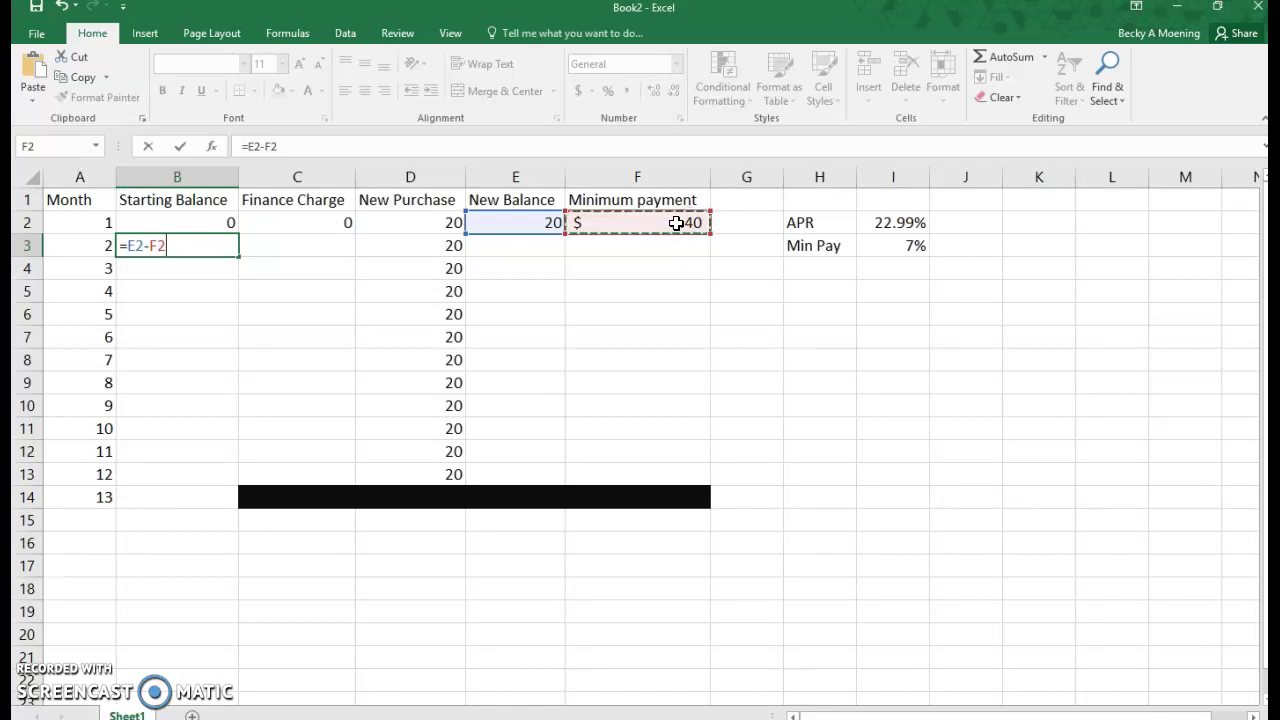
key(Return)
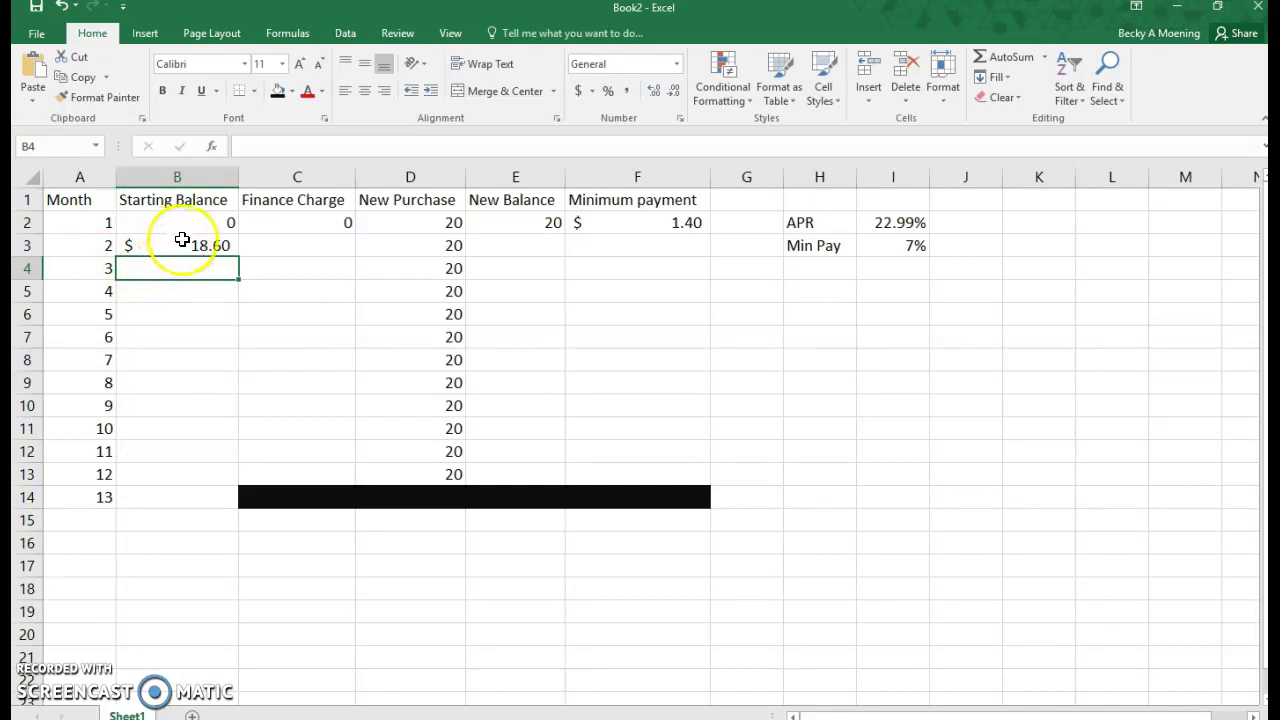
Enter =B3*0.2299/12 in C3 and format it as Accounting, displaying $0.36.
click(286, 245)
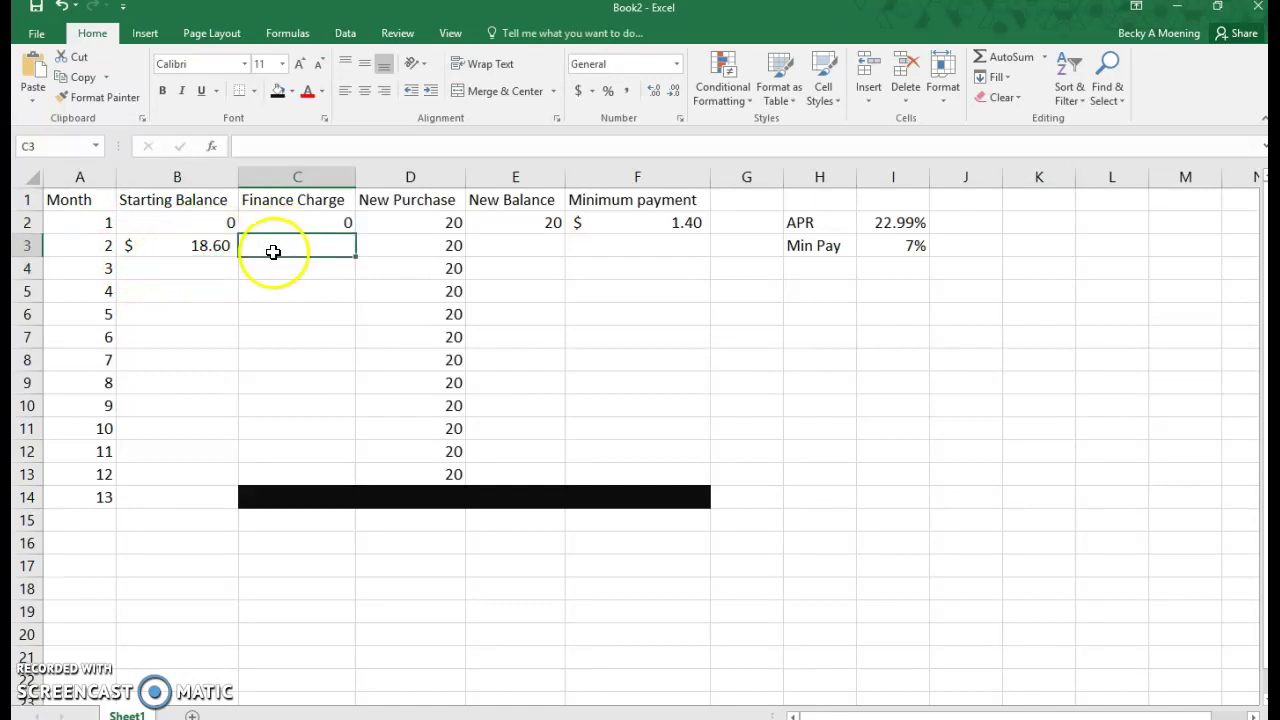
text(=)
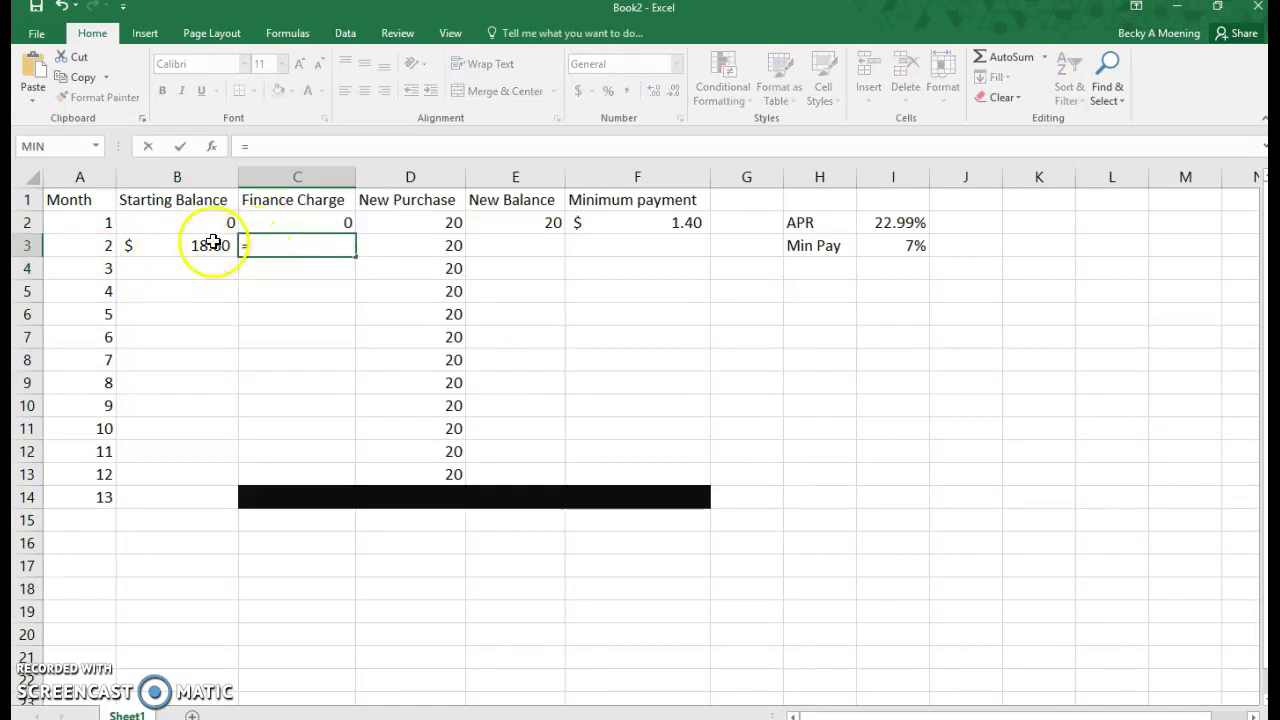
click(207, 249)
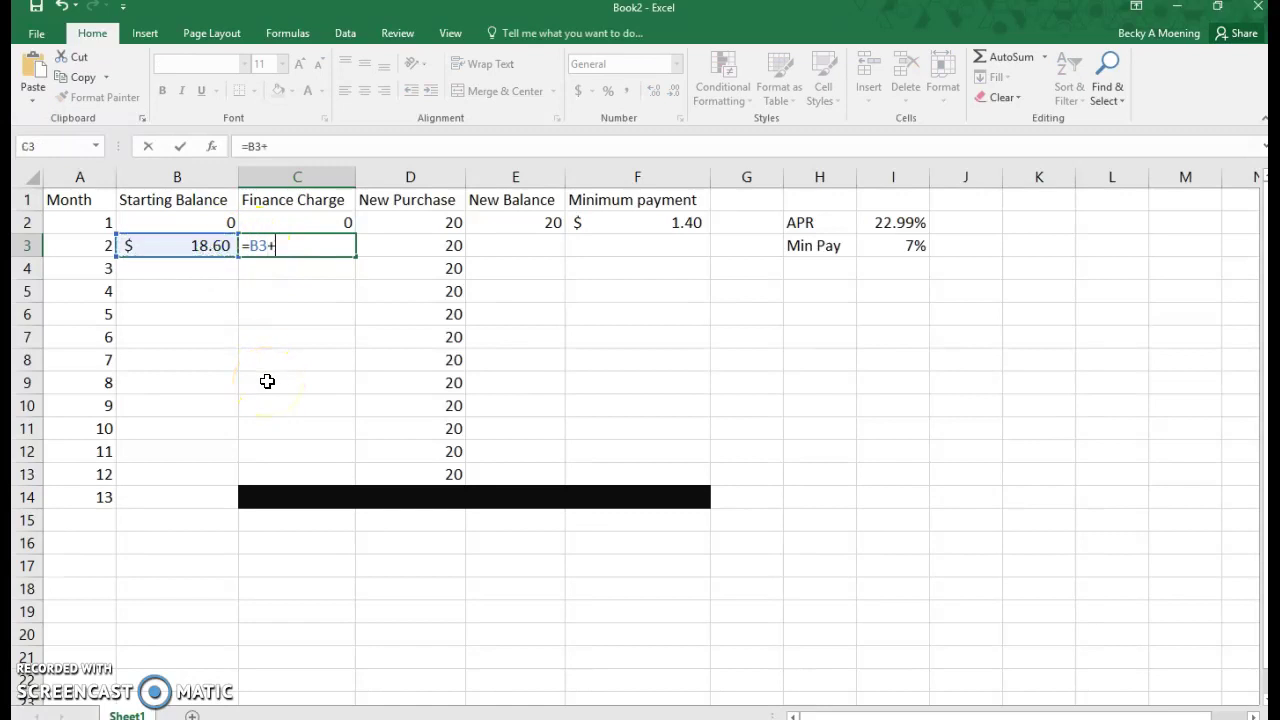
click(877, 220)
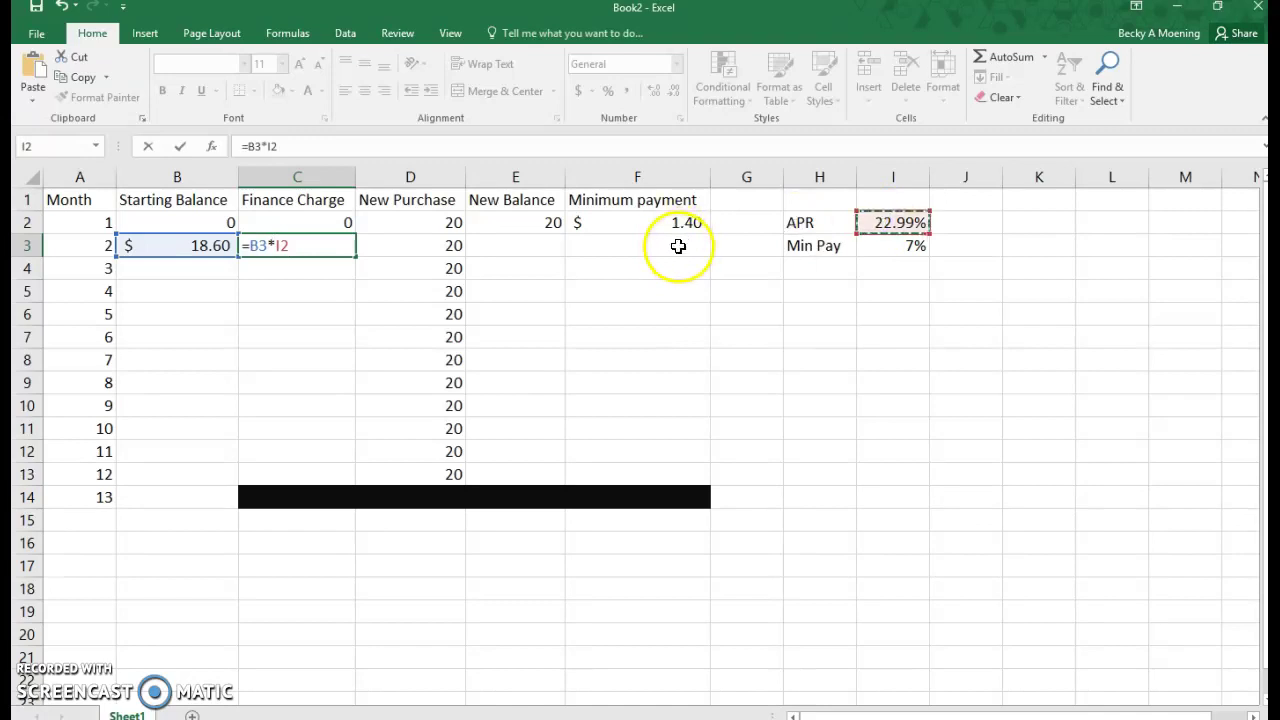
key(BackSpace)
key(BackSpace)
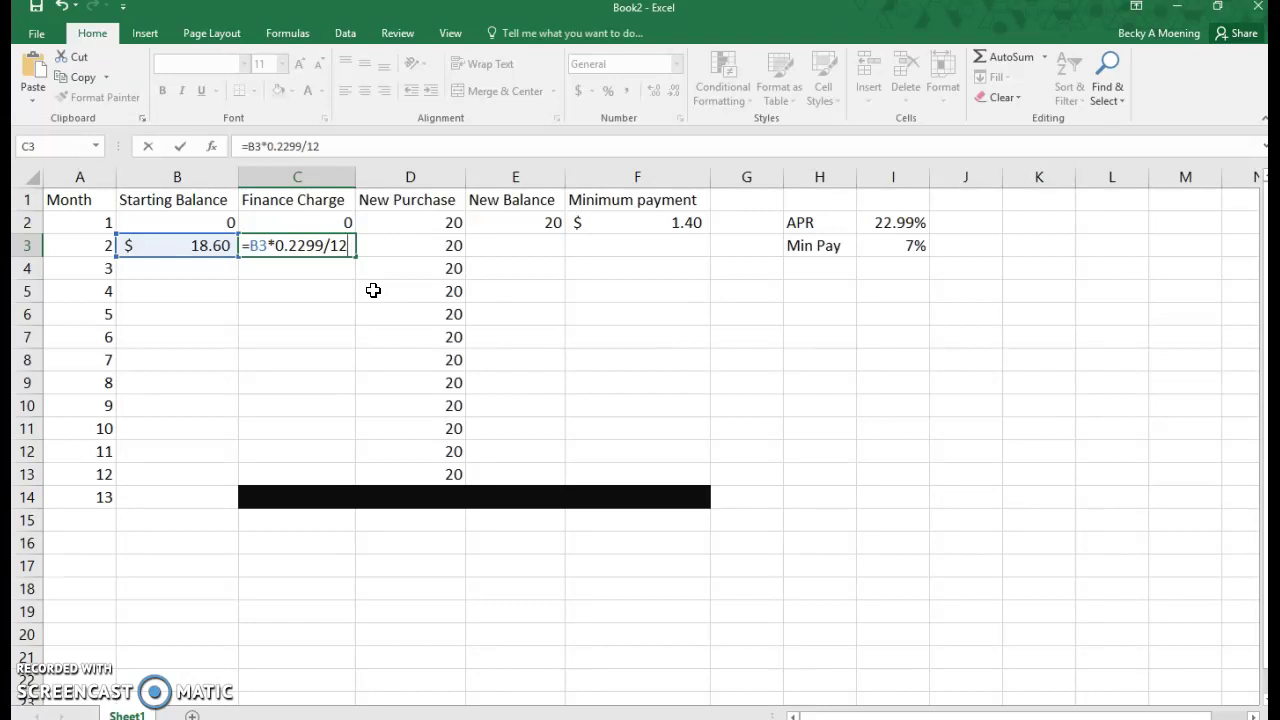
key(Return)
click(314, 247)
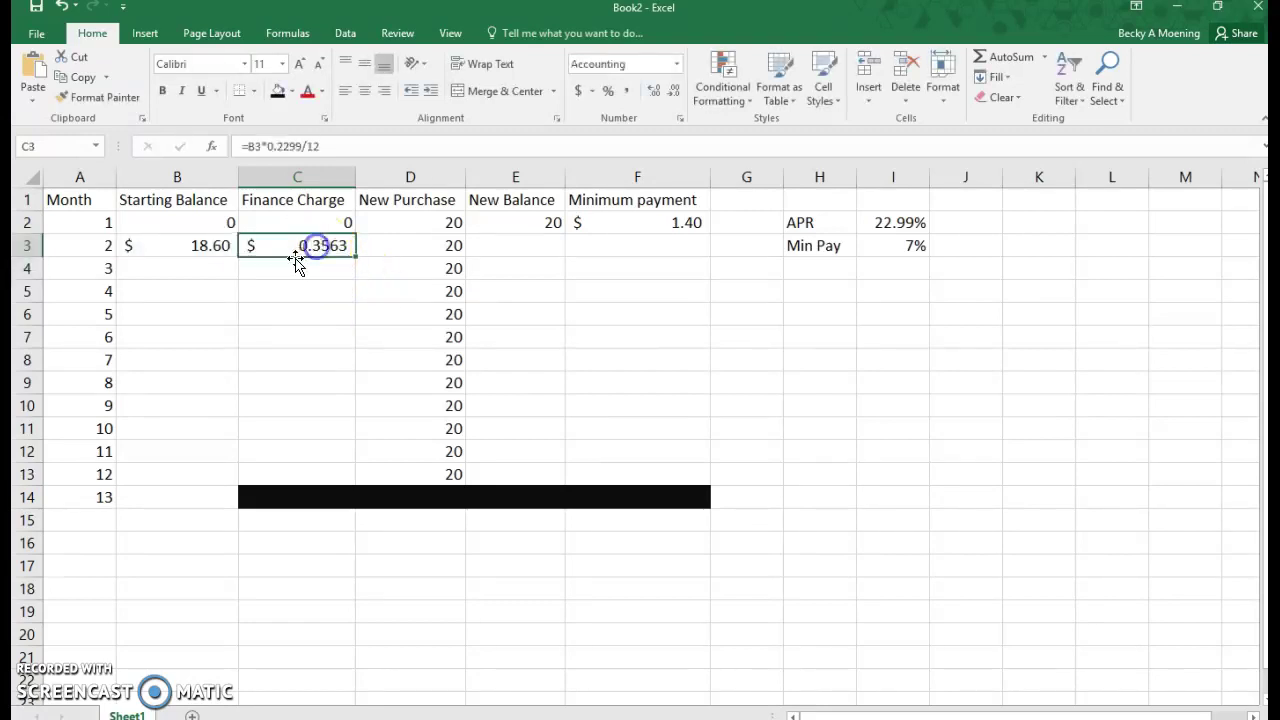
click(673, 91)
click(673, 91)
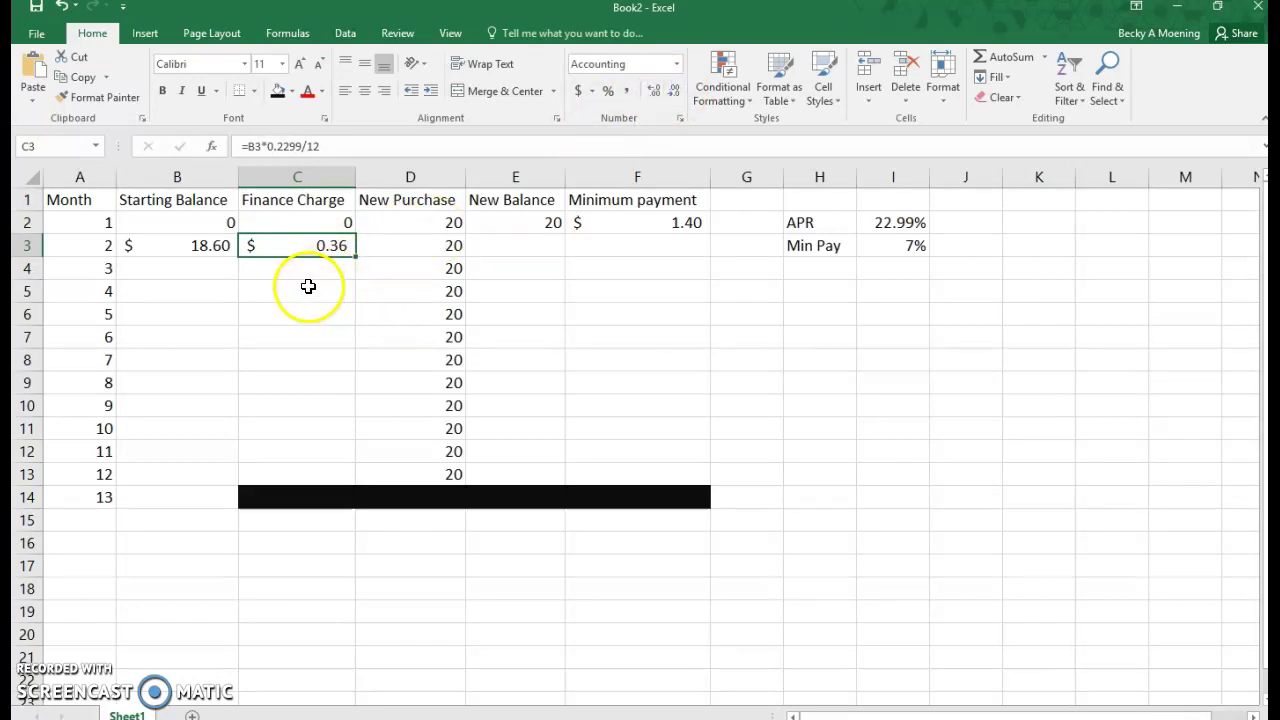
Copy the B3 starting balance formula down the column to month 13.
click(474, 247)
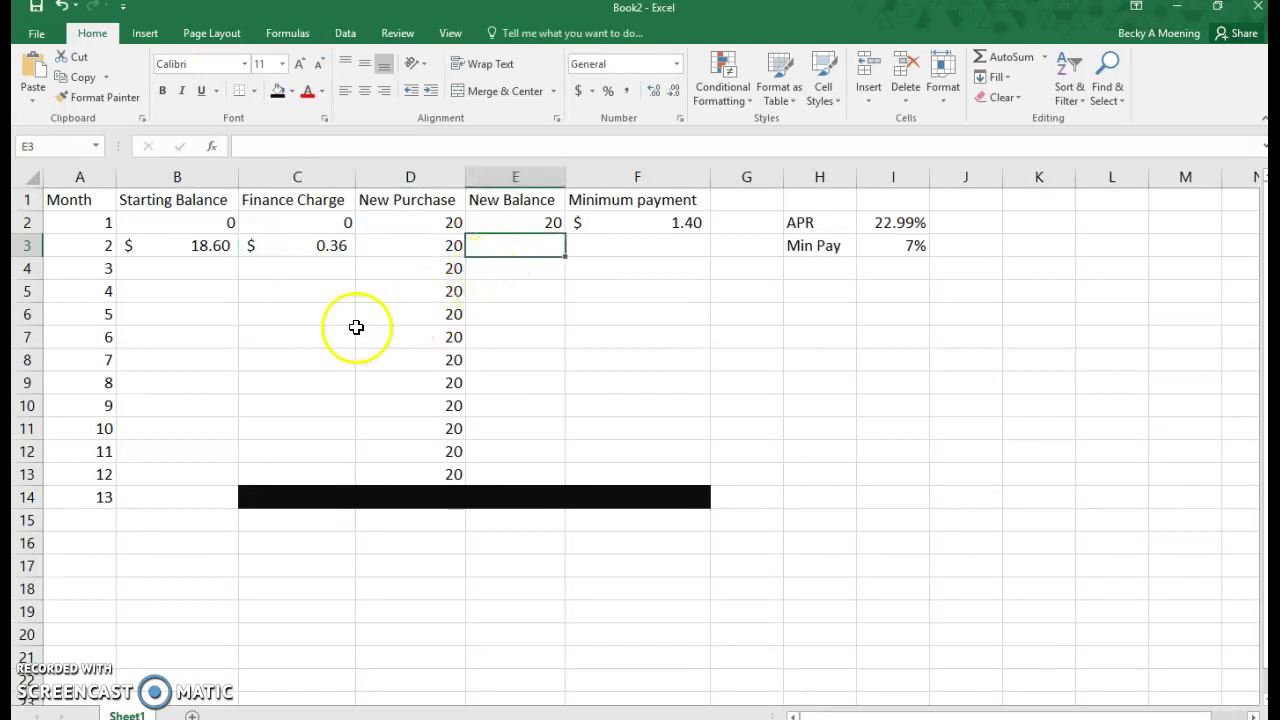
click(208, 252)
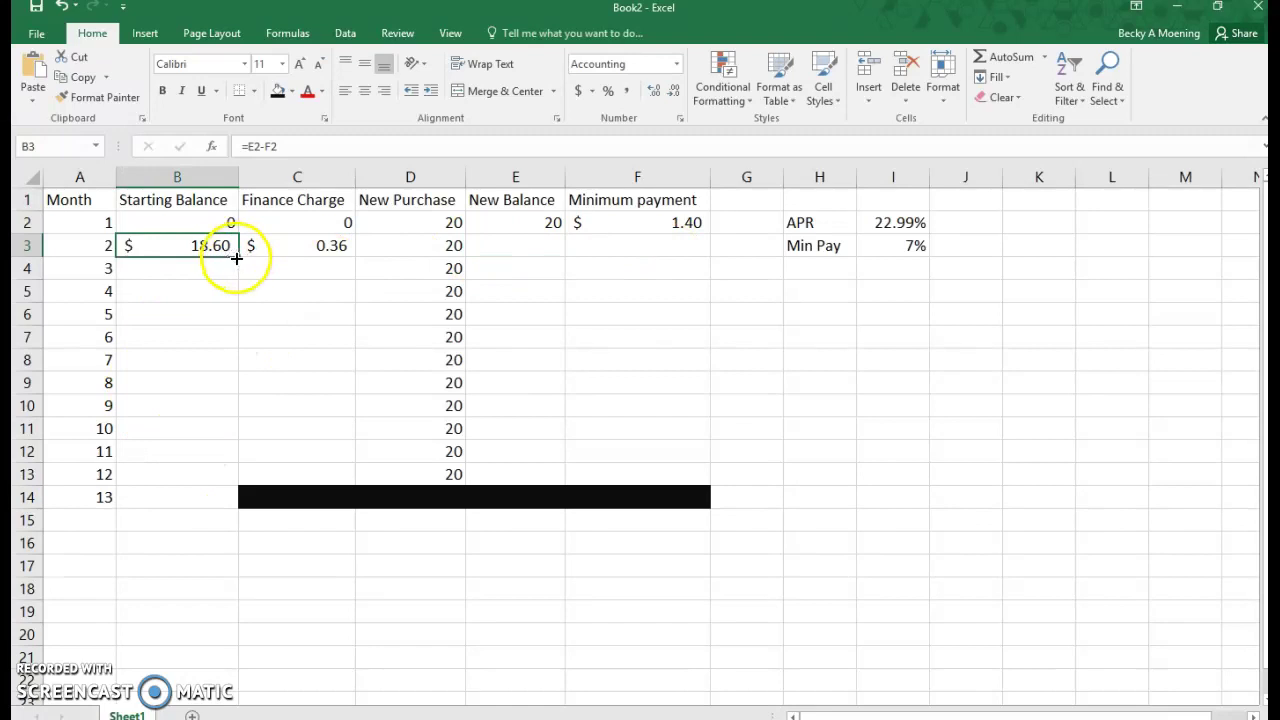
double_click(240, 256)
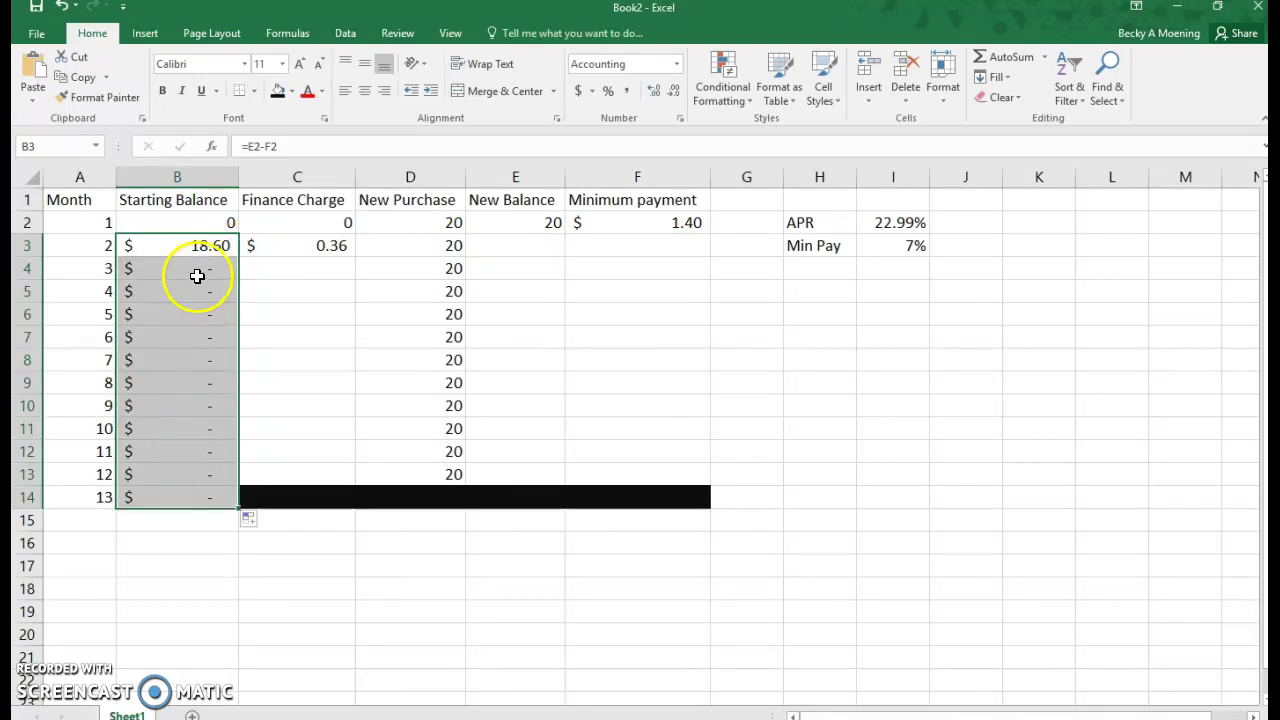
click(649, 247)
click(171, 270)
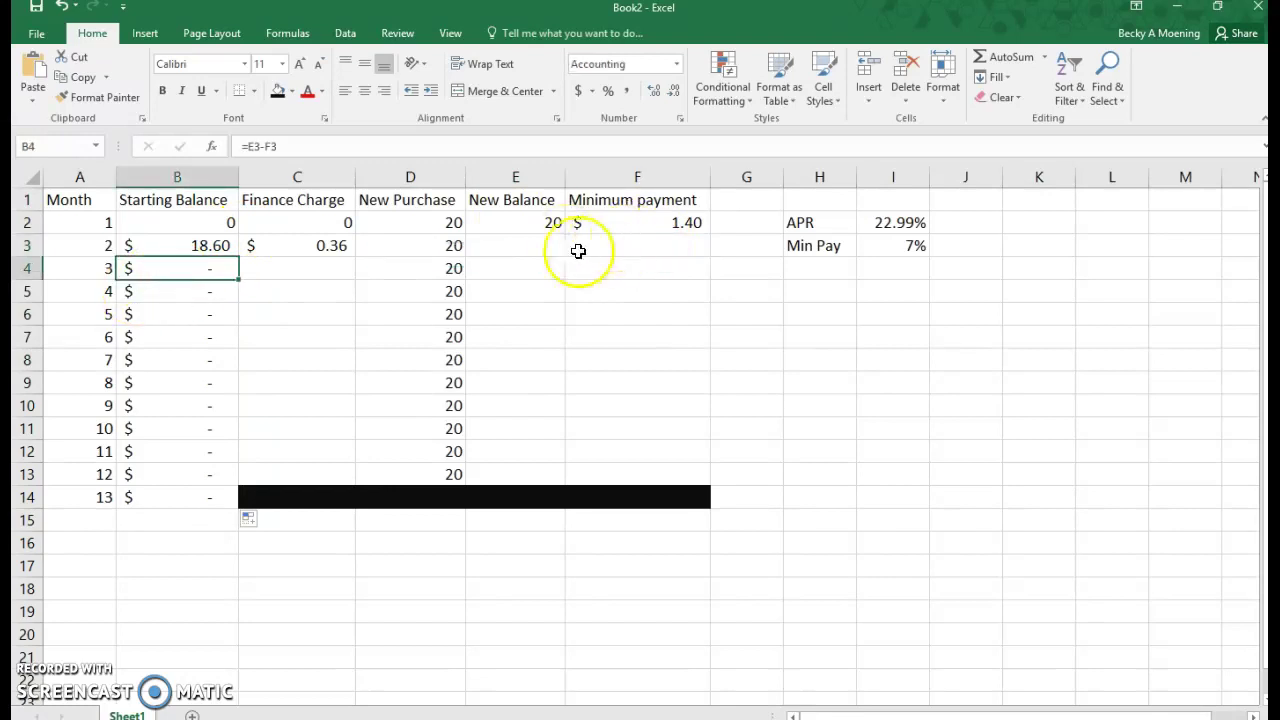
Fill the C3 finance charge formula down, clear C14, and copy E2's formula to E13.
click(323, 245)
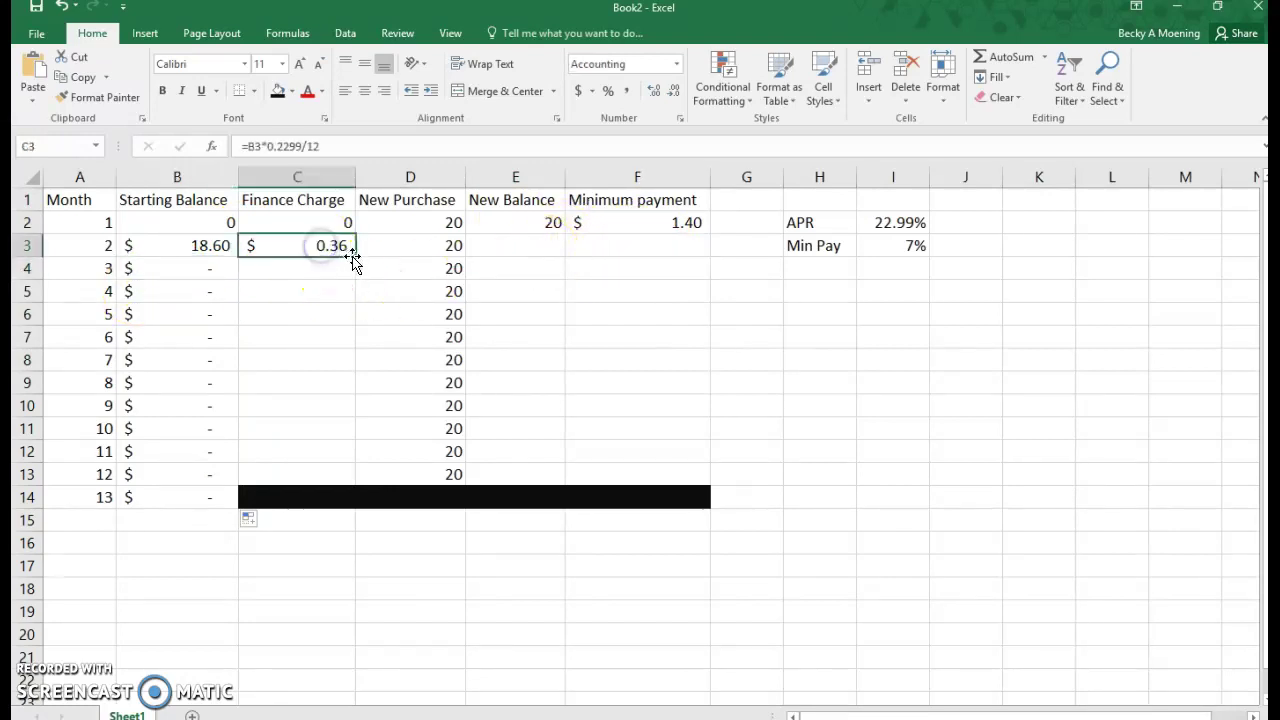
double_click(356, 256)
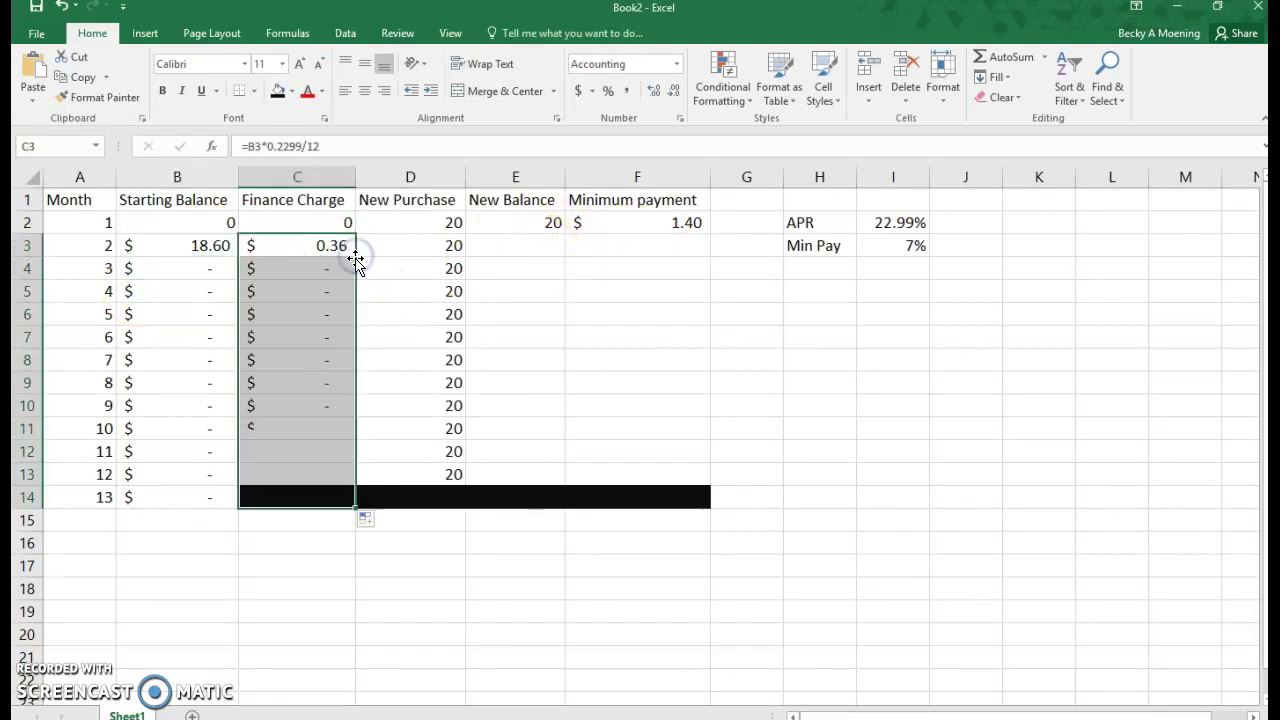
click(318, 498)
key(Delete)
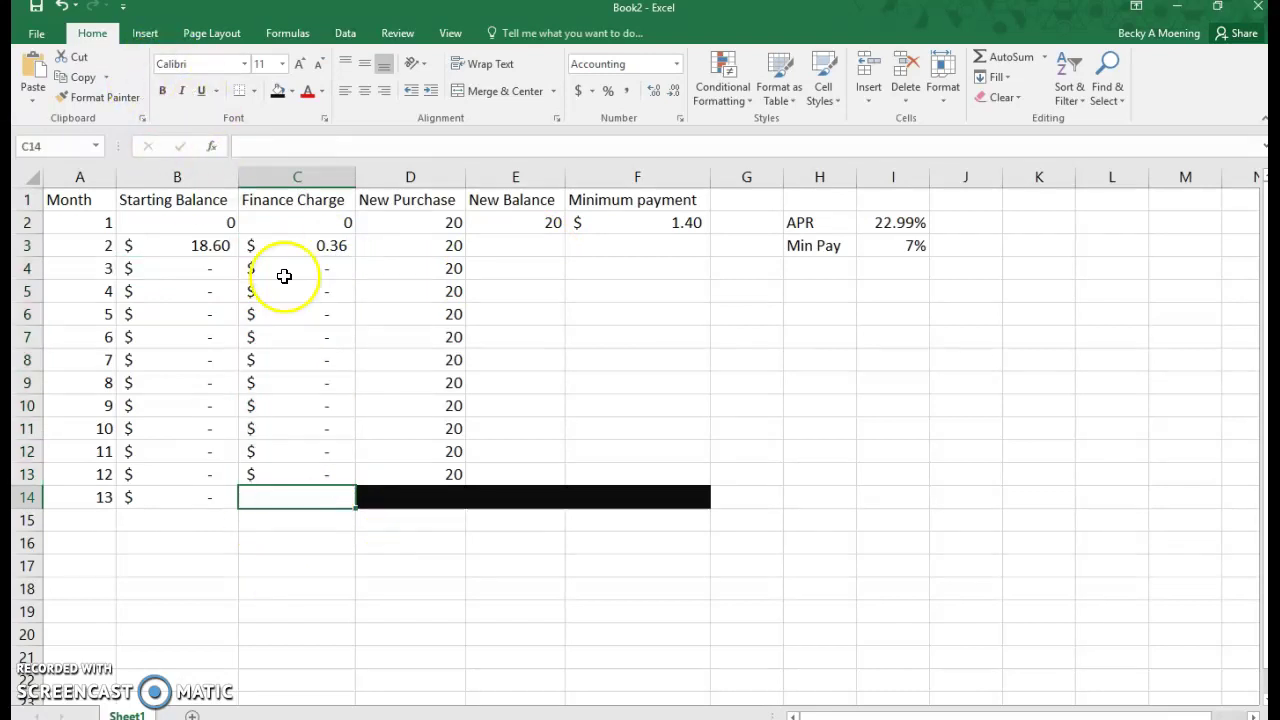
click(375, 568)
click(516, 224)
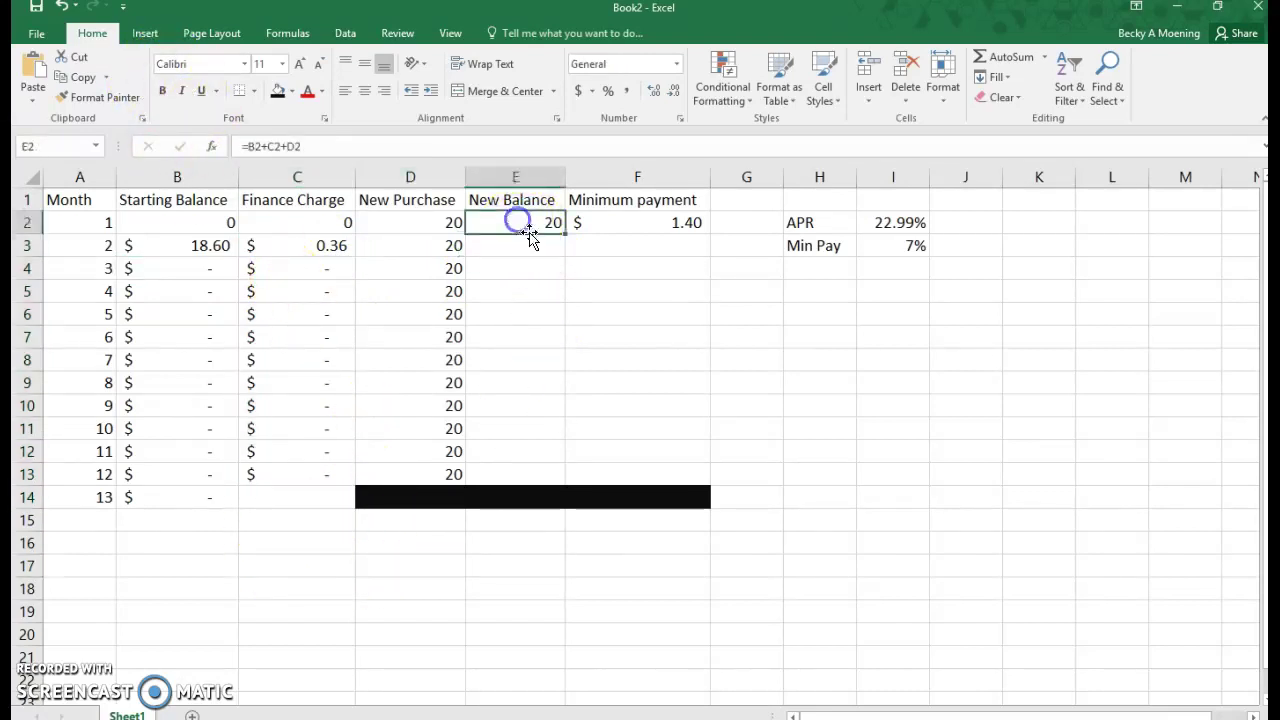
drag(564, 232, 523, 480)
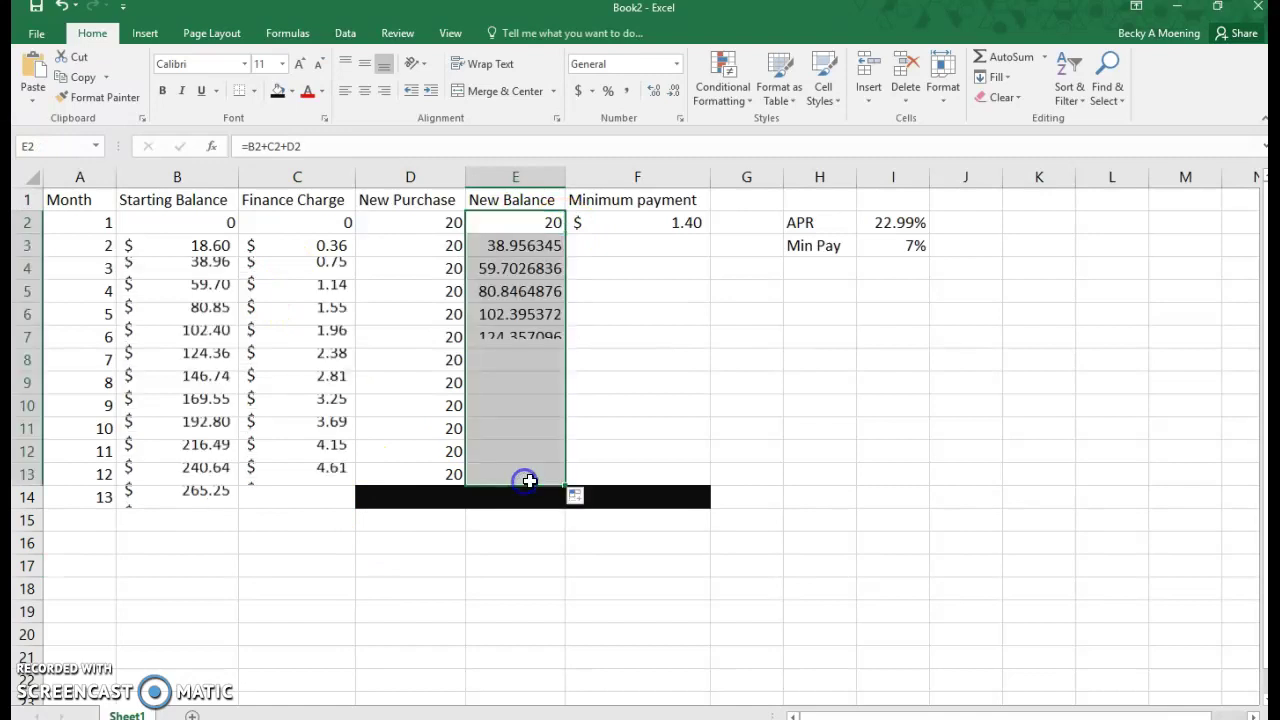
Copy F2's minimum payment formula to F13 and show E2:E13 with two decimals.
click(680, 222)
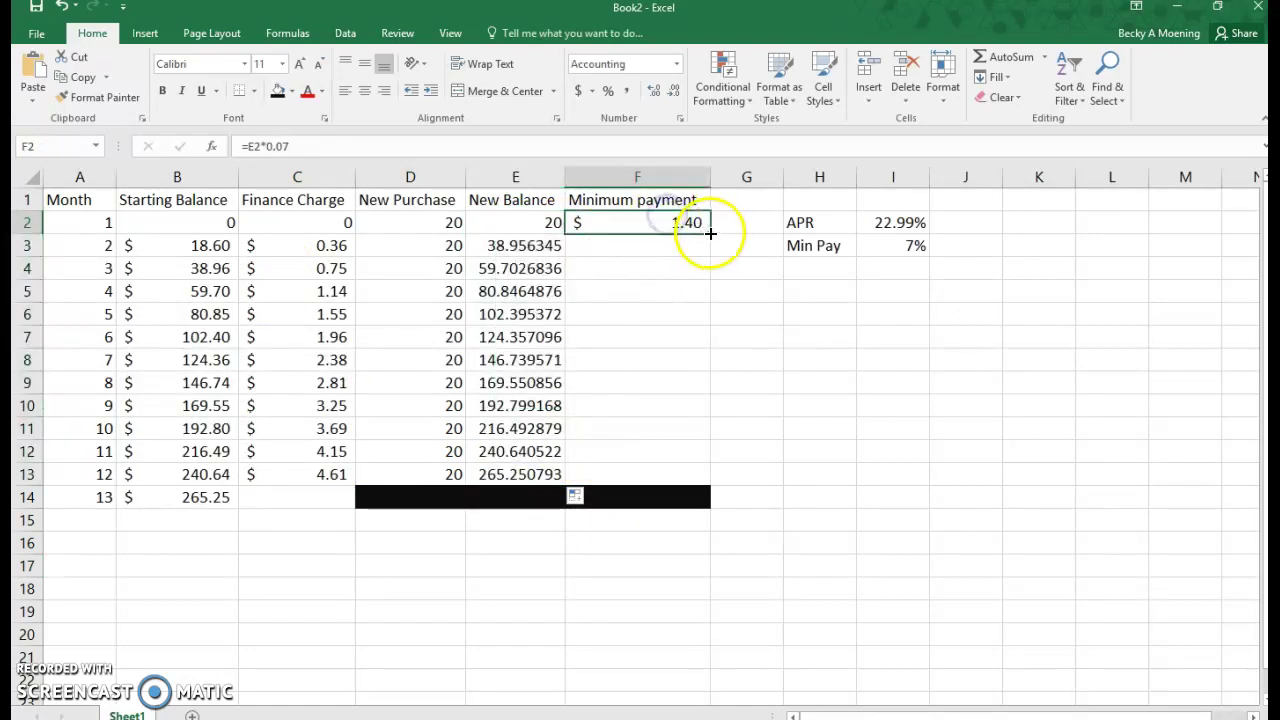
drag(708, 232, 658, 476)
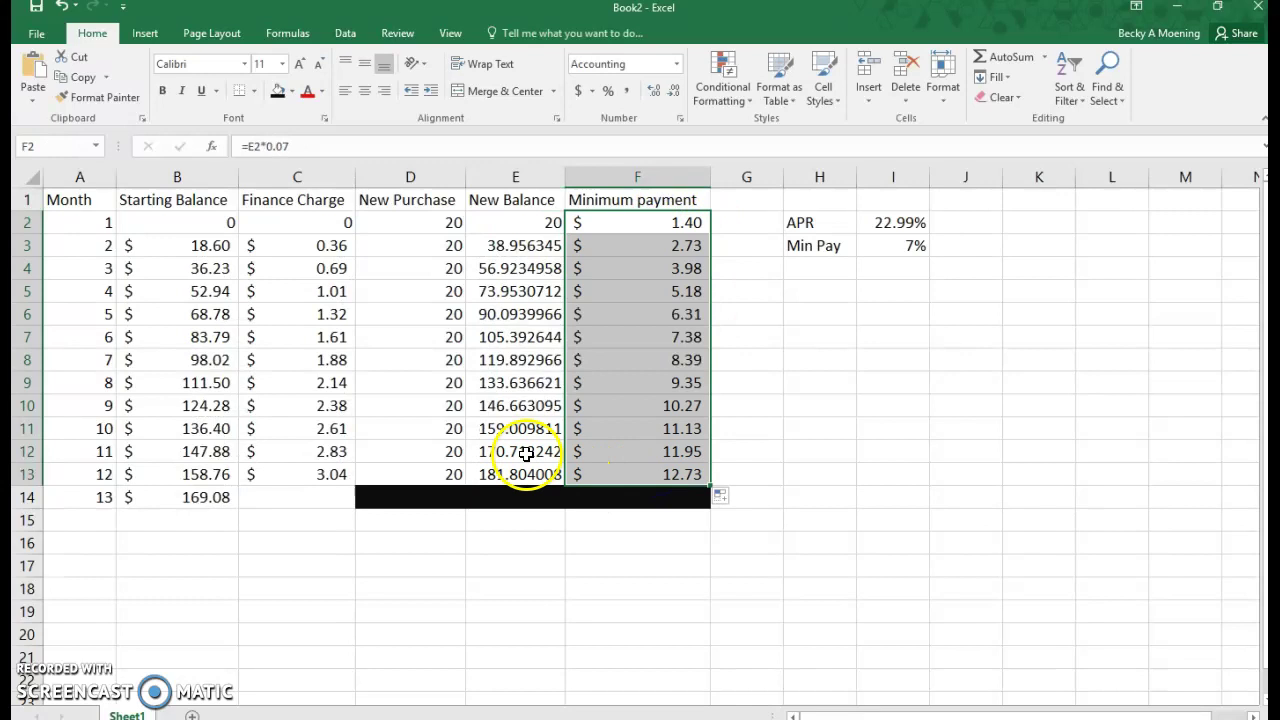
drag(514, 228, 523, 474)
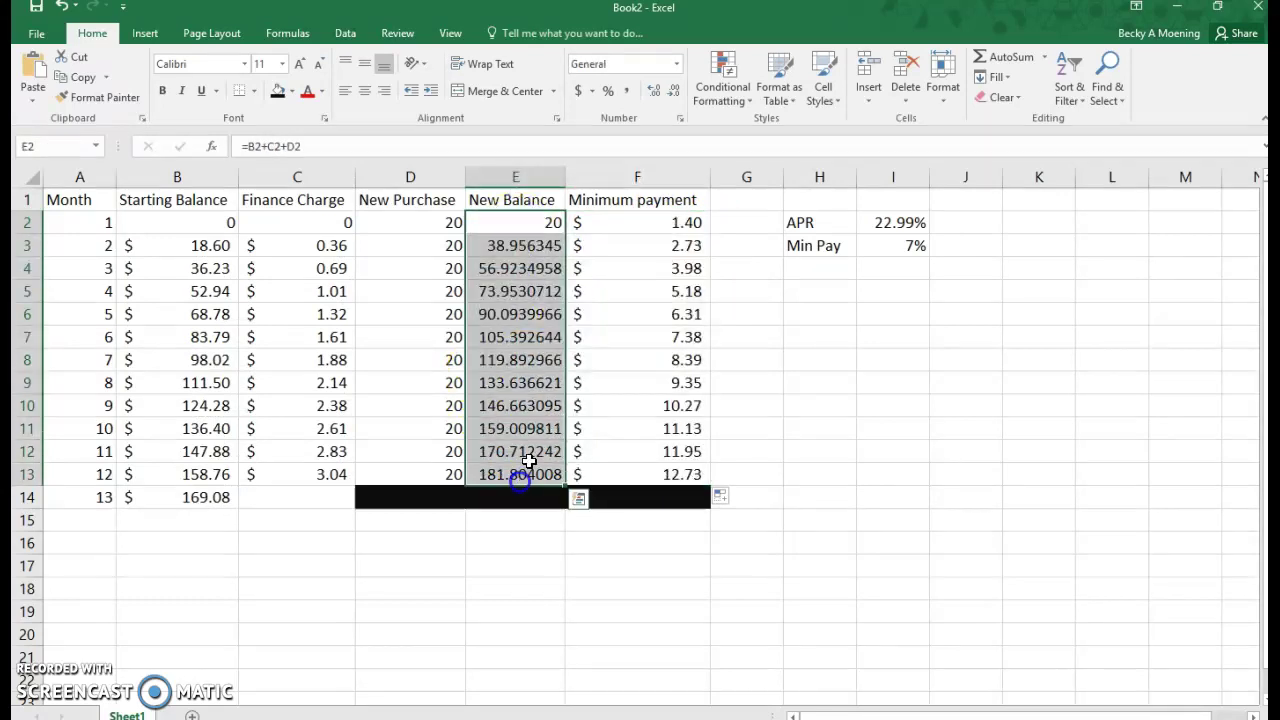
click(674, 92)
click(674, 92)
click(674, 92)
click(674, 92)
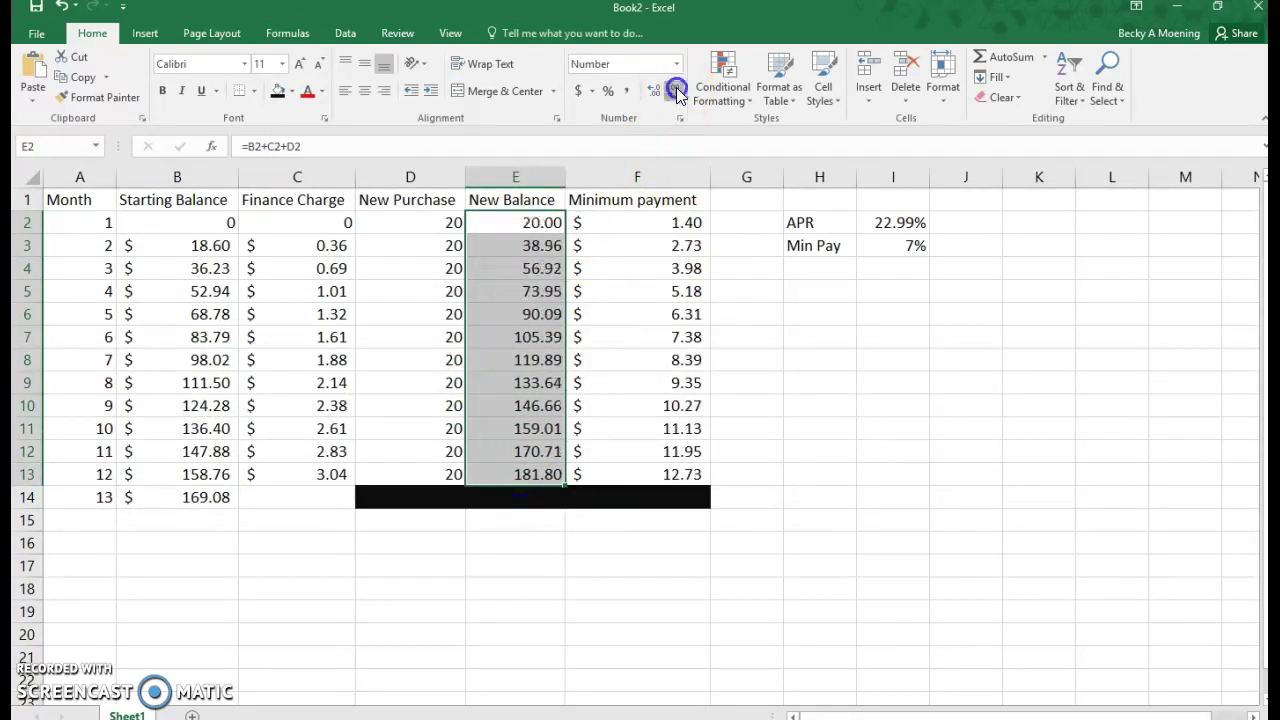
Fill cell C14 with black.
click(292, 497)
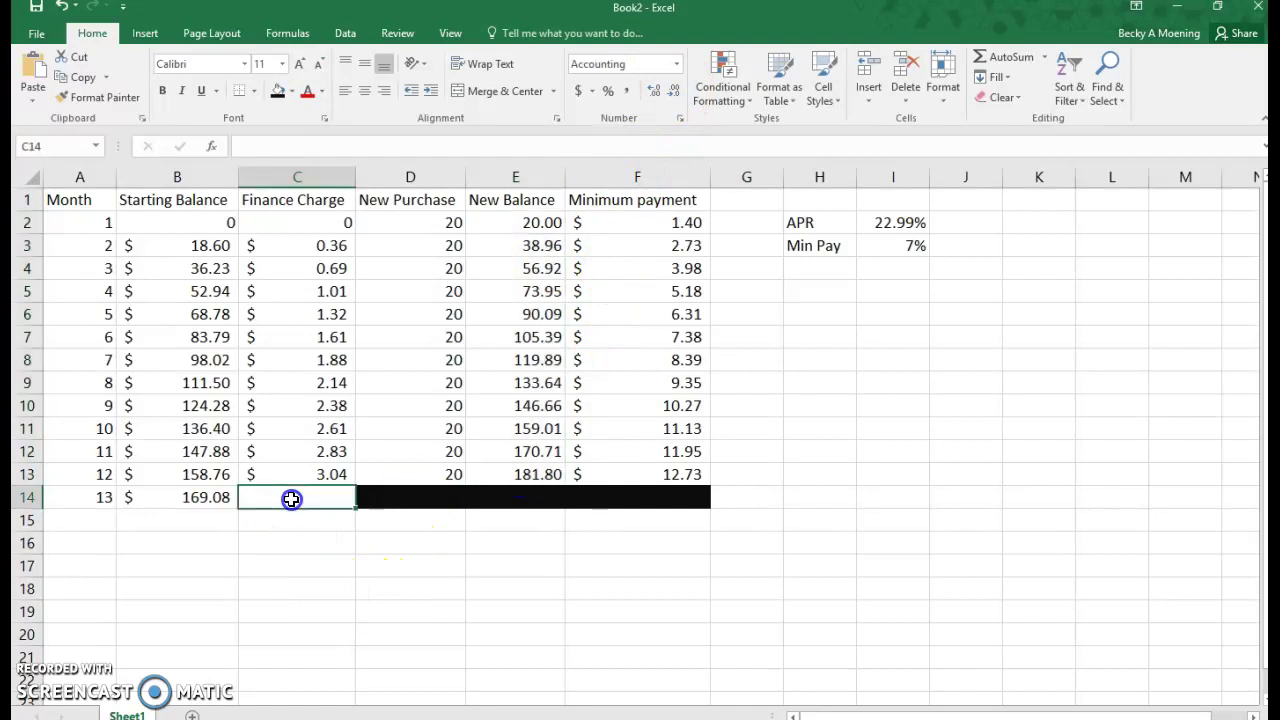
click(278, 92)
click(348, 565)
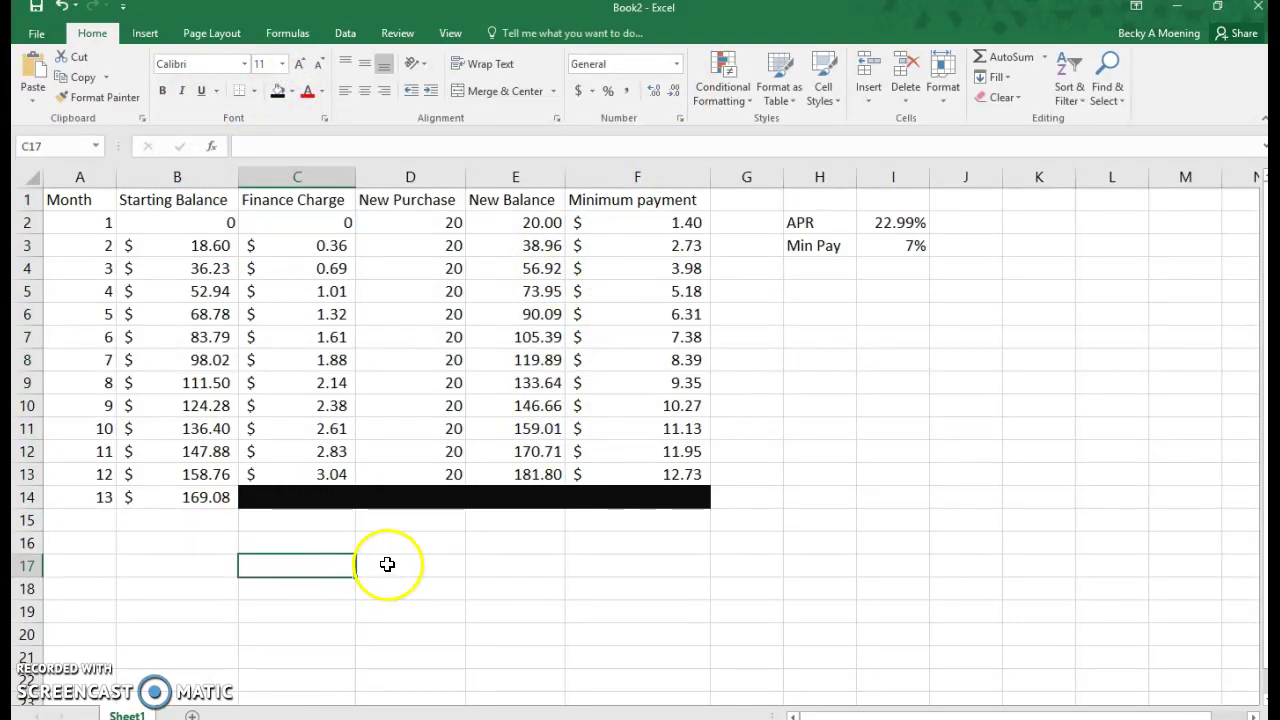
click(540, 359)
click(286, 147)
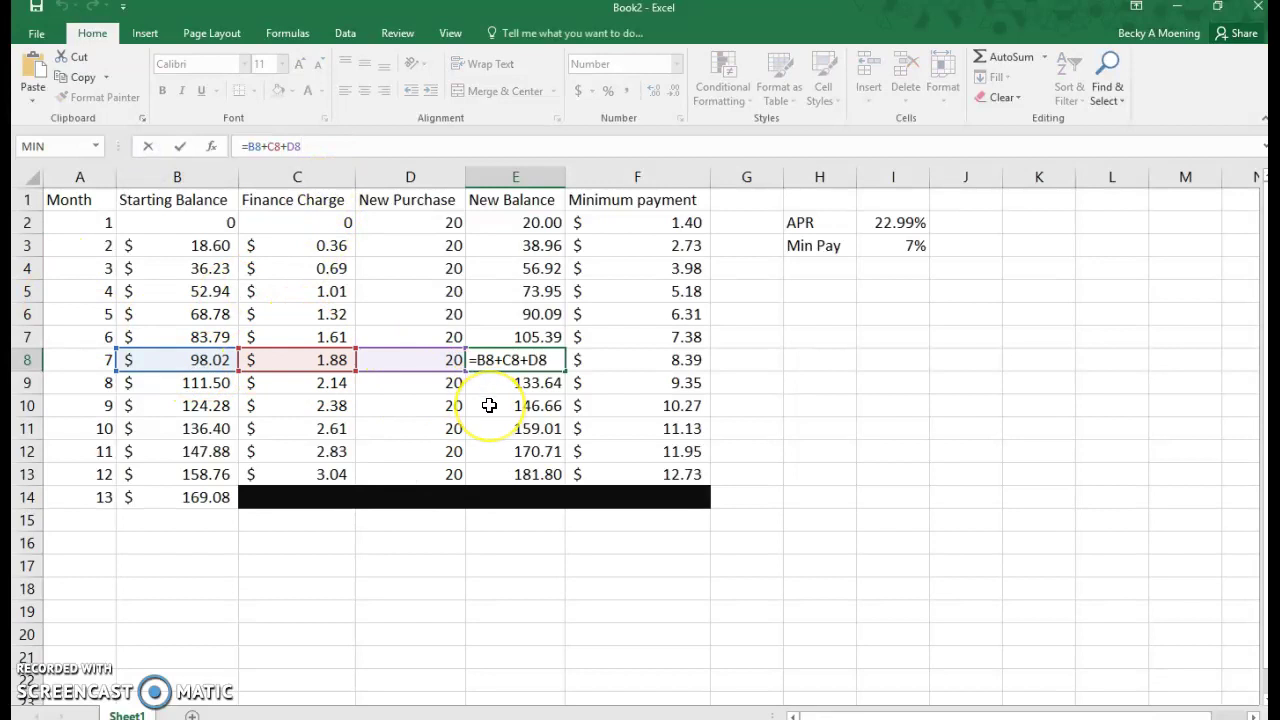
key(Return)
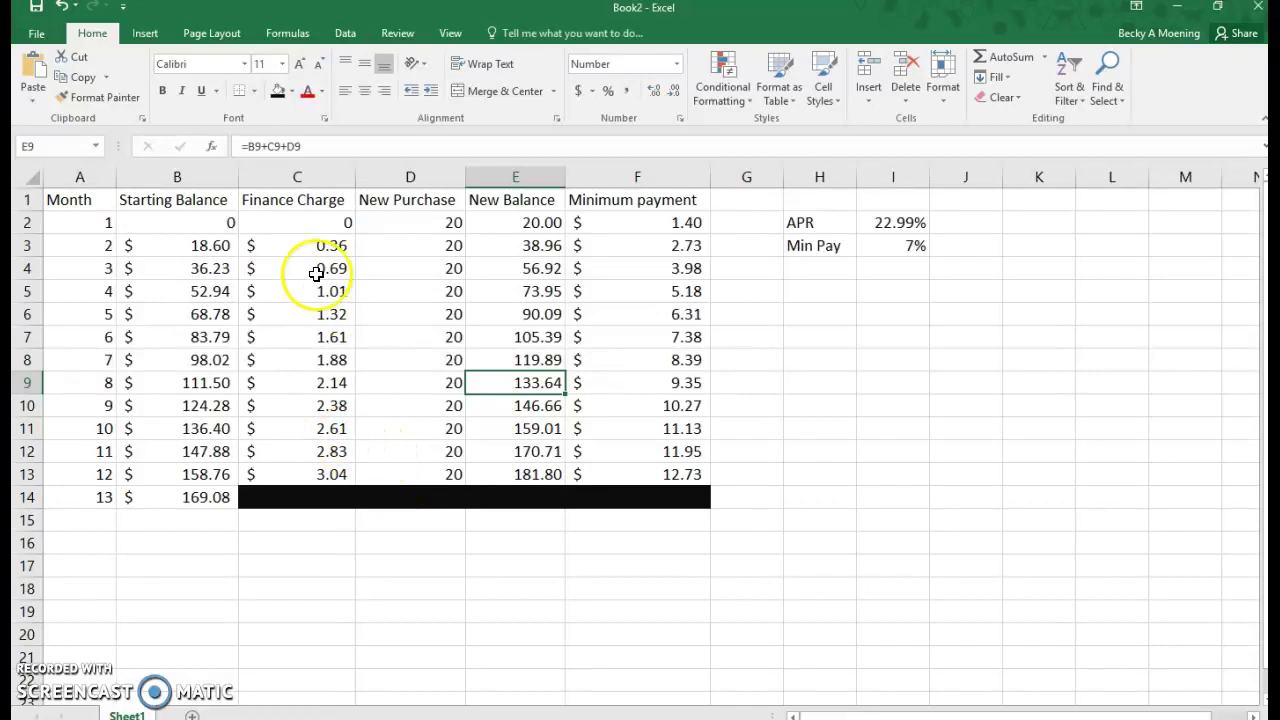
drag(310, 222, 269, 463)
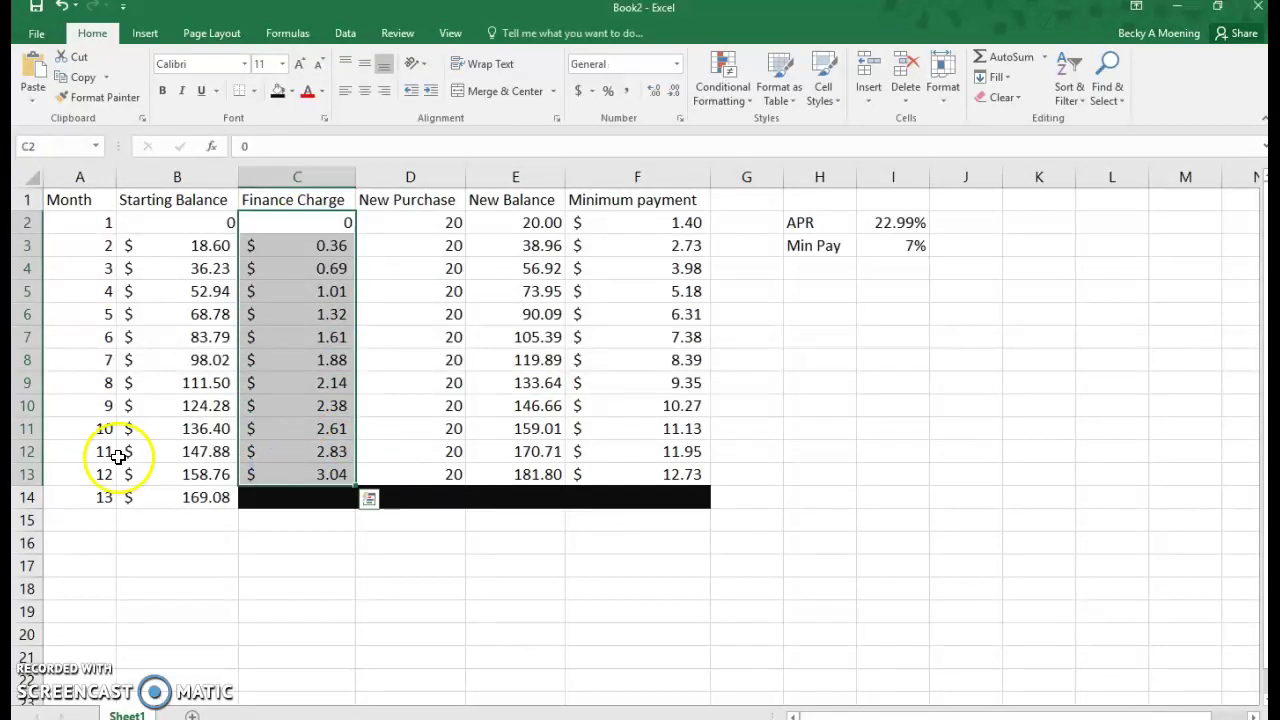
drag(645, 222, 649, 474)
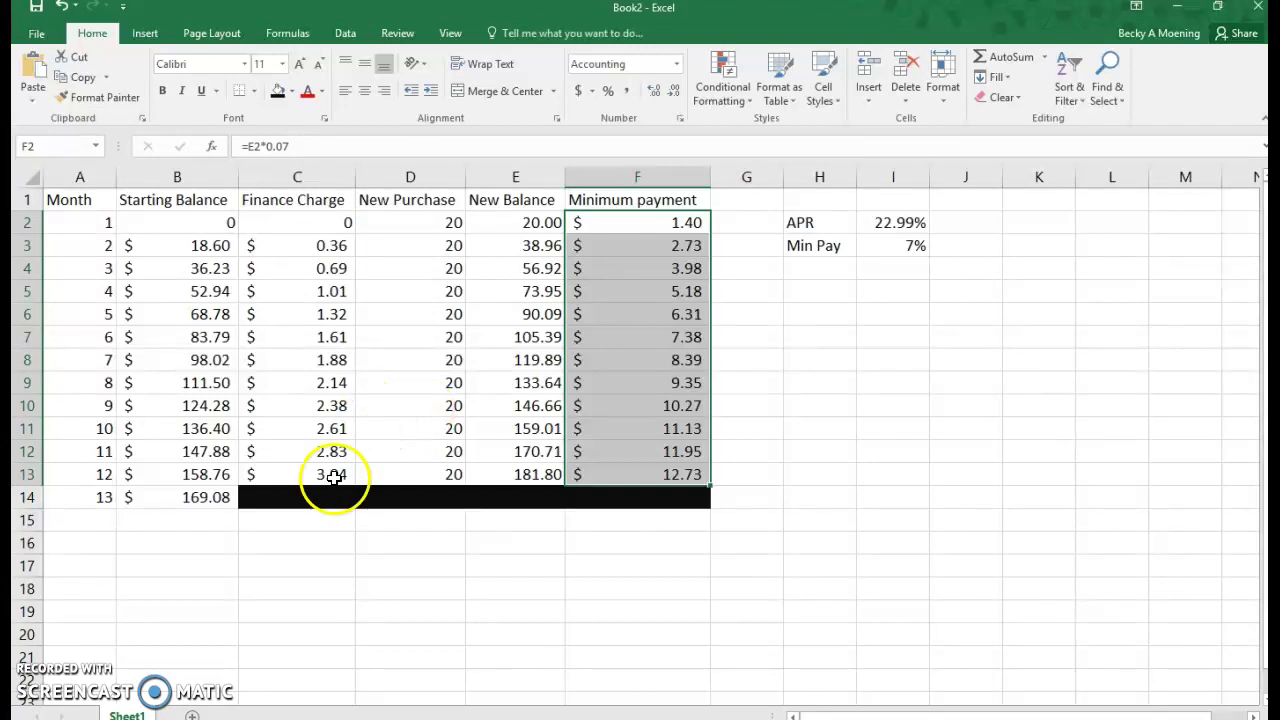
Browse the Statistical functions under More Functions in the Formulas library.
click(295, 522)
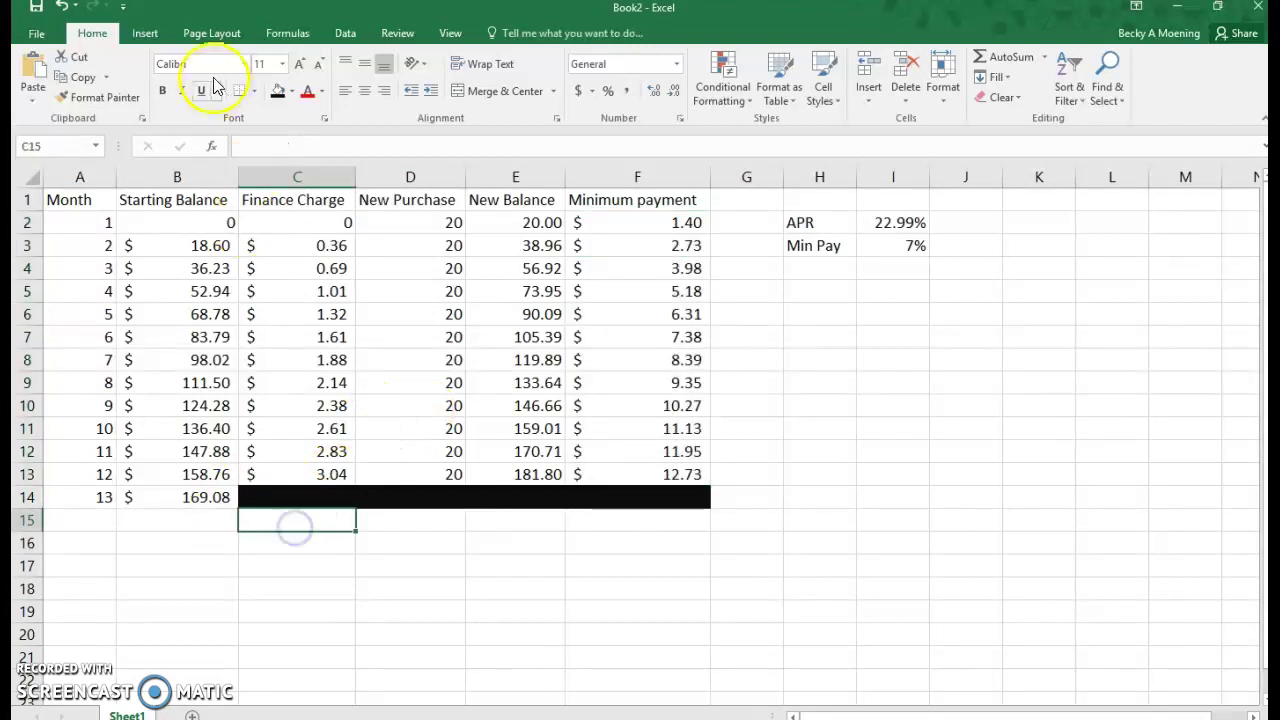
click(295, 33)
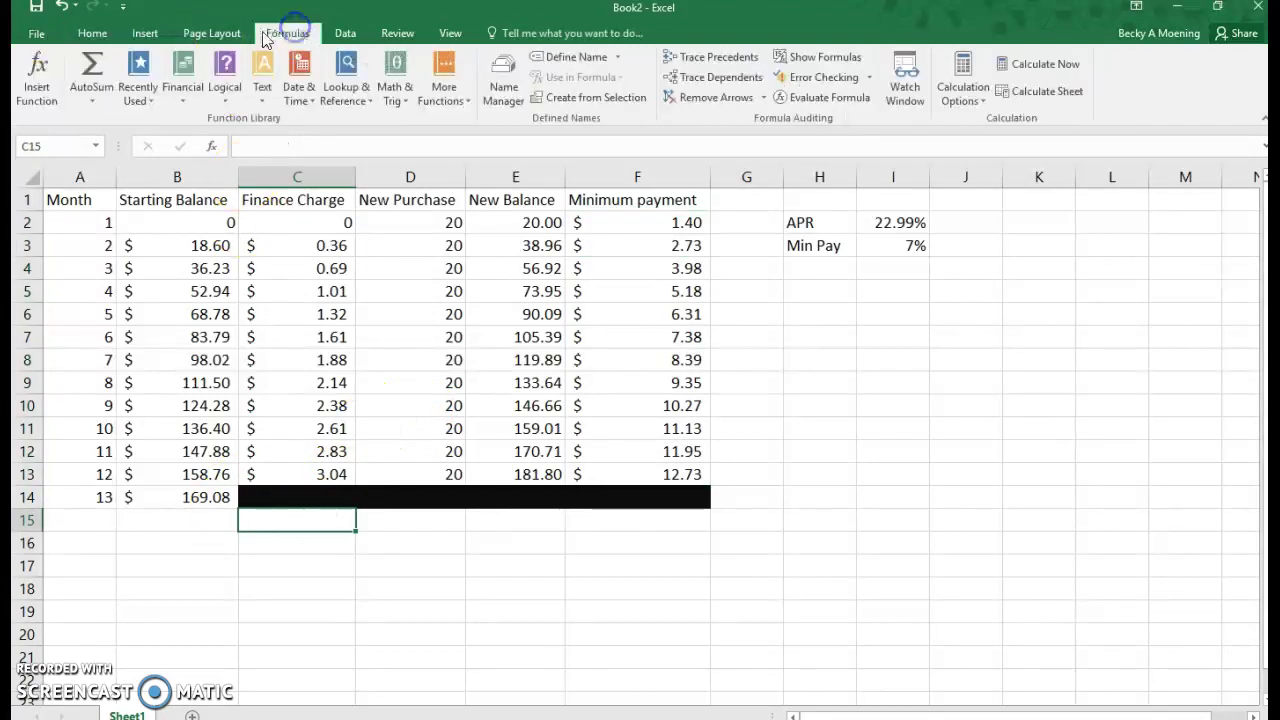
click(458, 90)
mouse_move(482, 120)
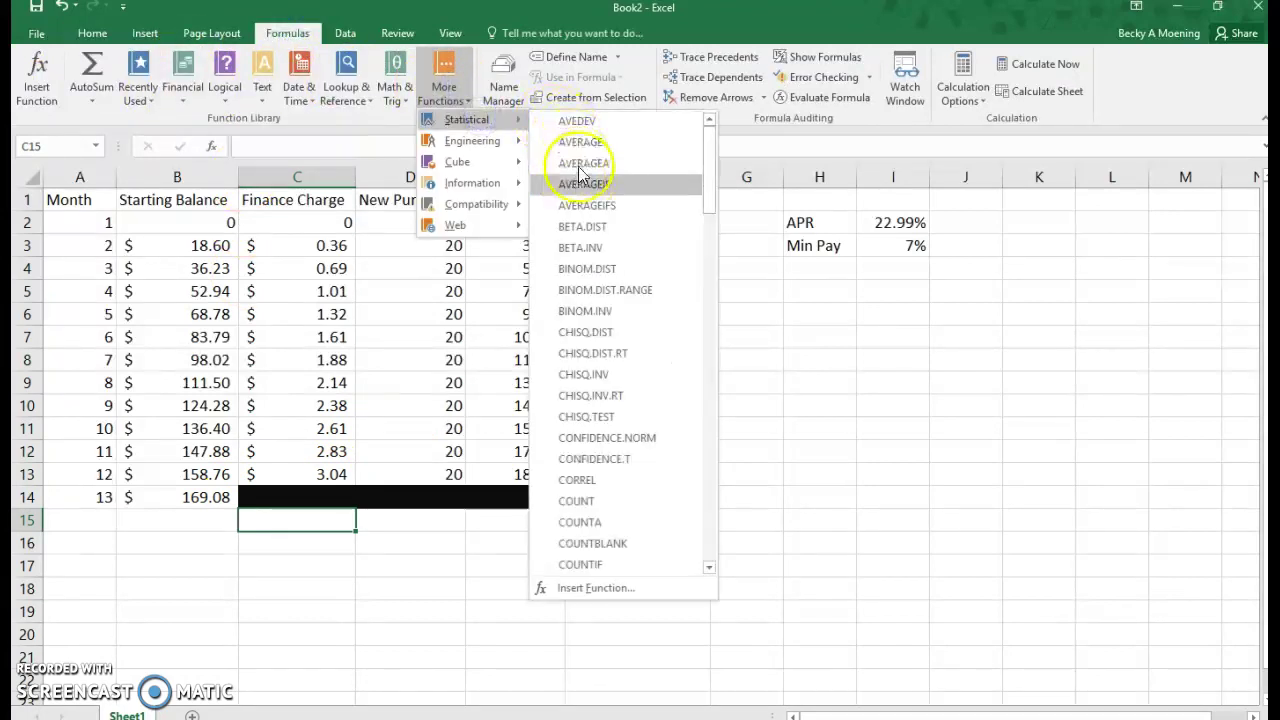
scroll(590, 258, down, 20)
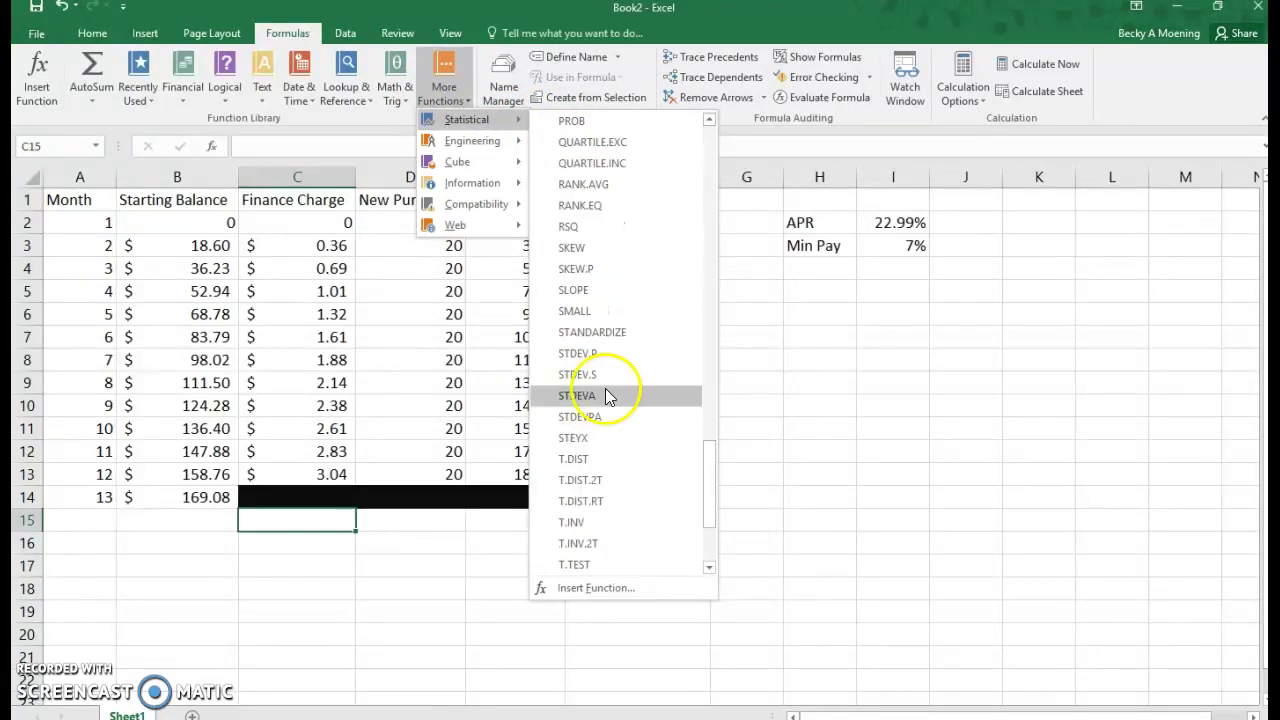
scroll(586, 436, down, 3)
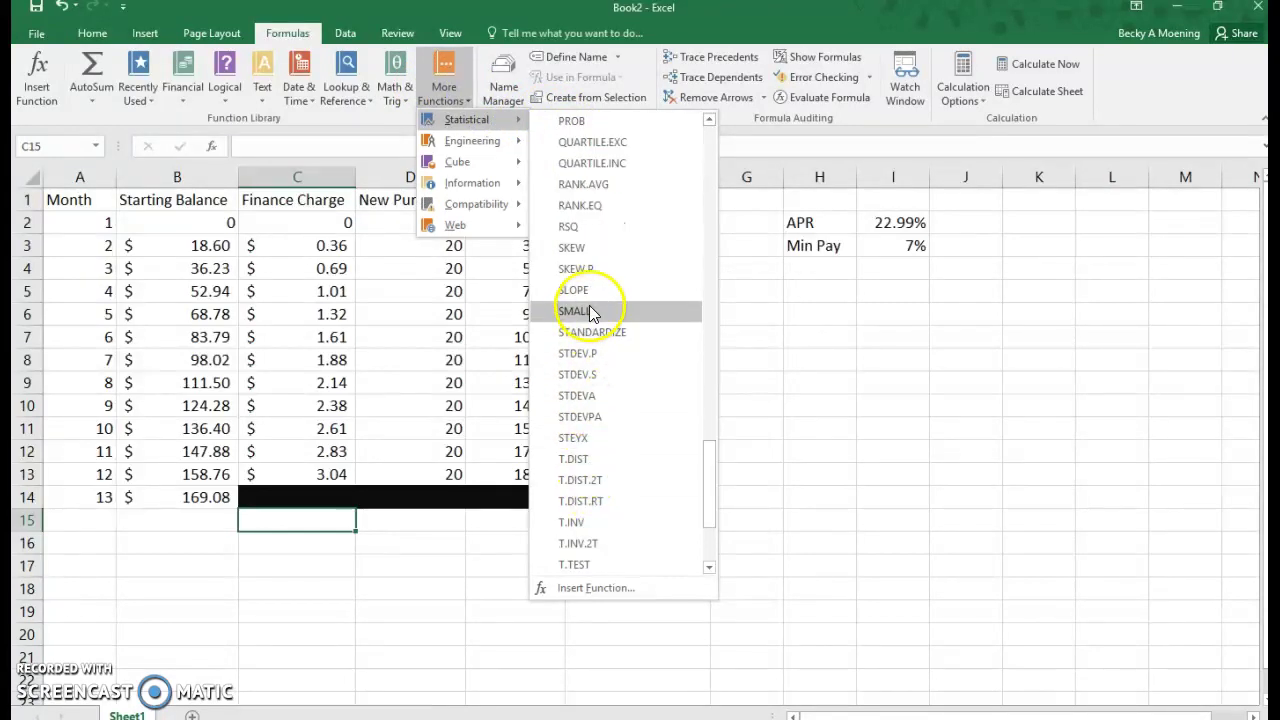
Sum C2:C13 into C15 for a finance charge total of $19.87.
click(95, 91)
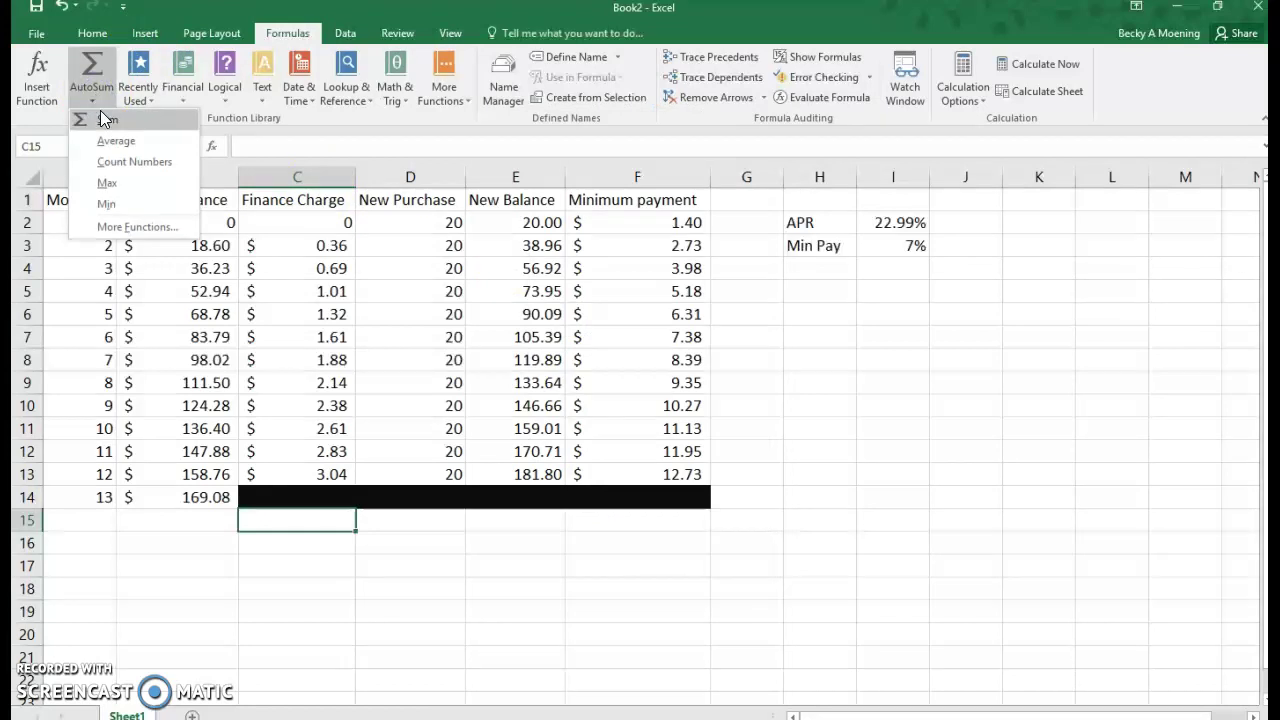
click(105, 119)
drag(320, 222, 257, 481)
key(Return)
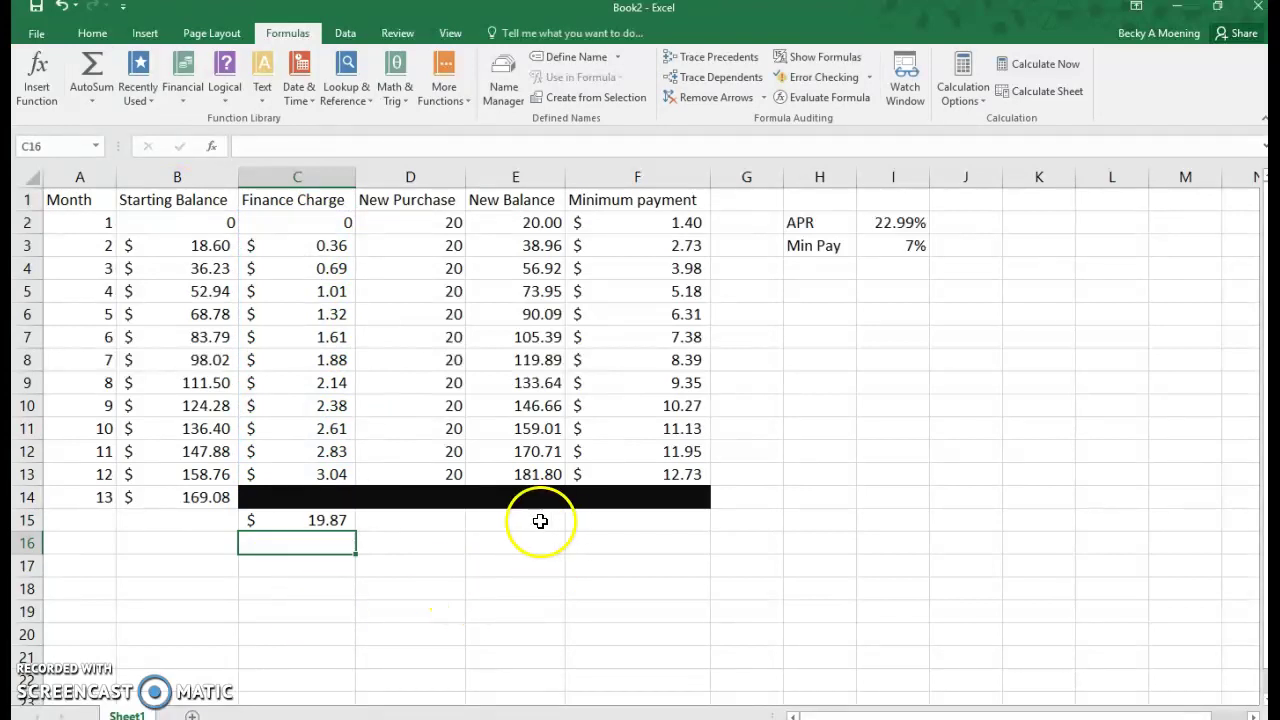
AutoSum F2:F13 in F15 for a minimum payment total of $90.79.
click(660, 521)
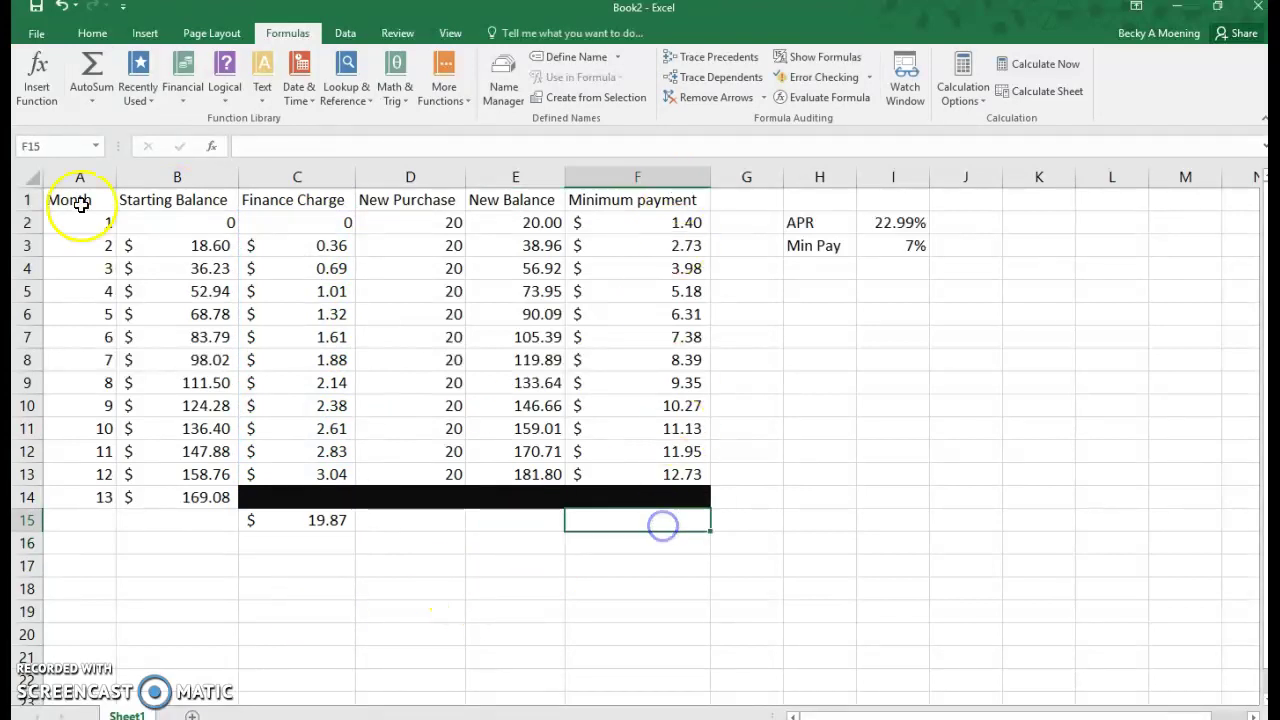
click(91, 66)
drag(630, 222, 623, 471)
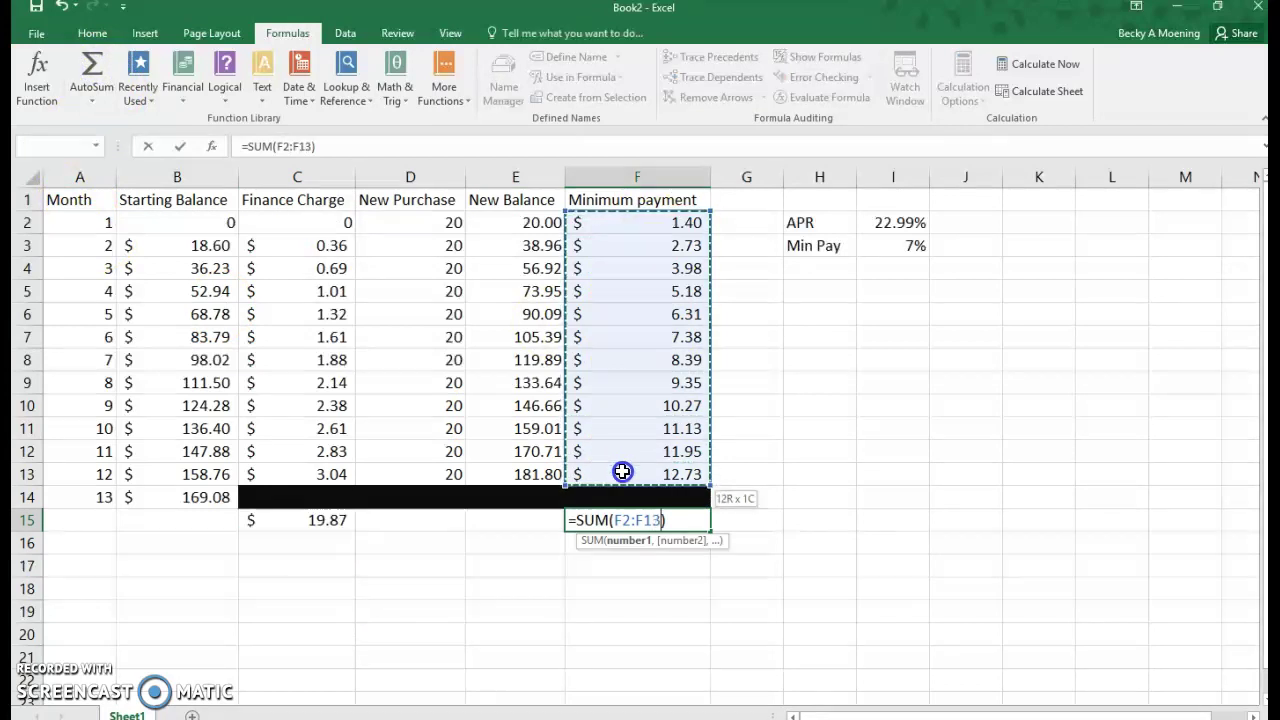
key(Return)
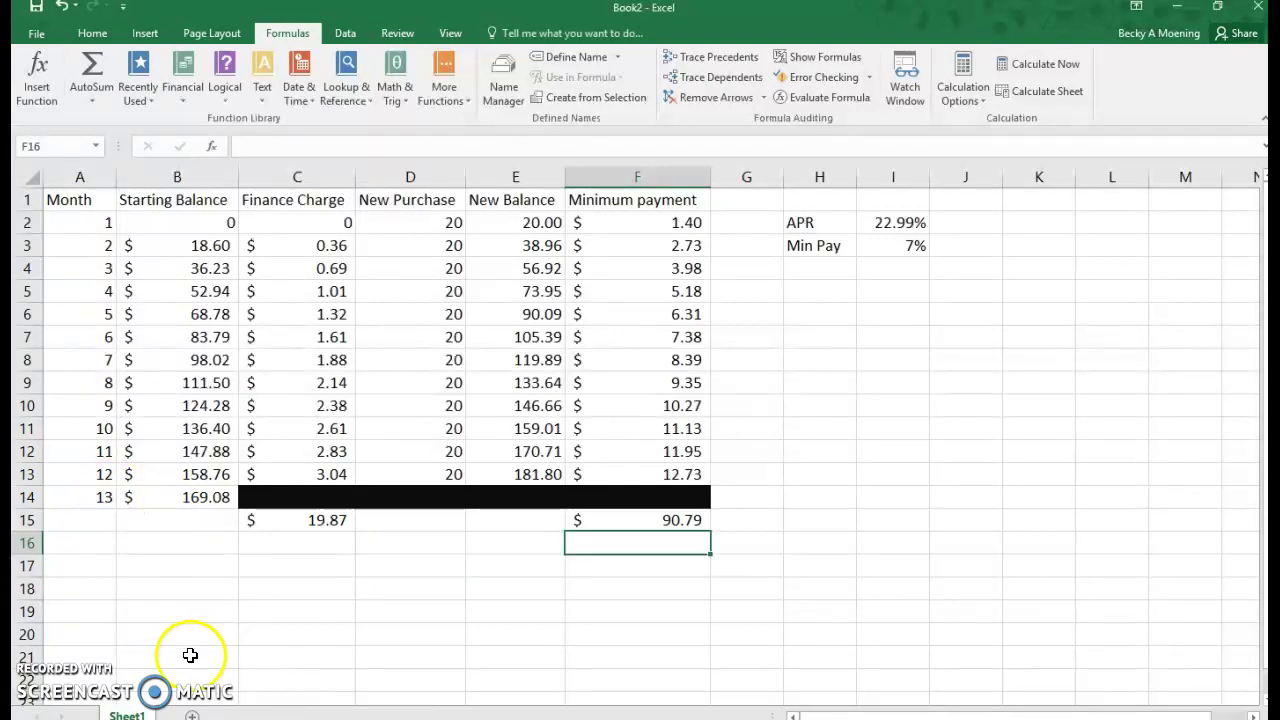
Change F2's formula to =E2*0.1 and fill it down to F13.
click(656, 227)
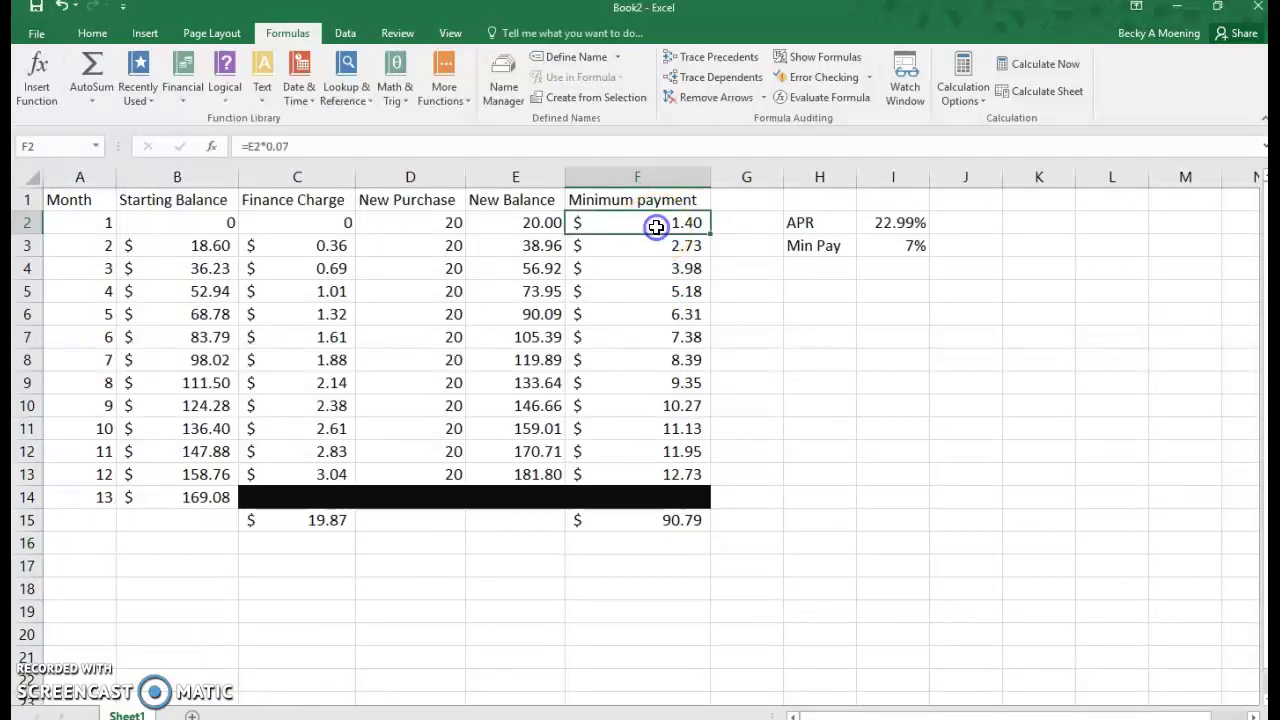
click(289, 146)
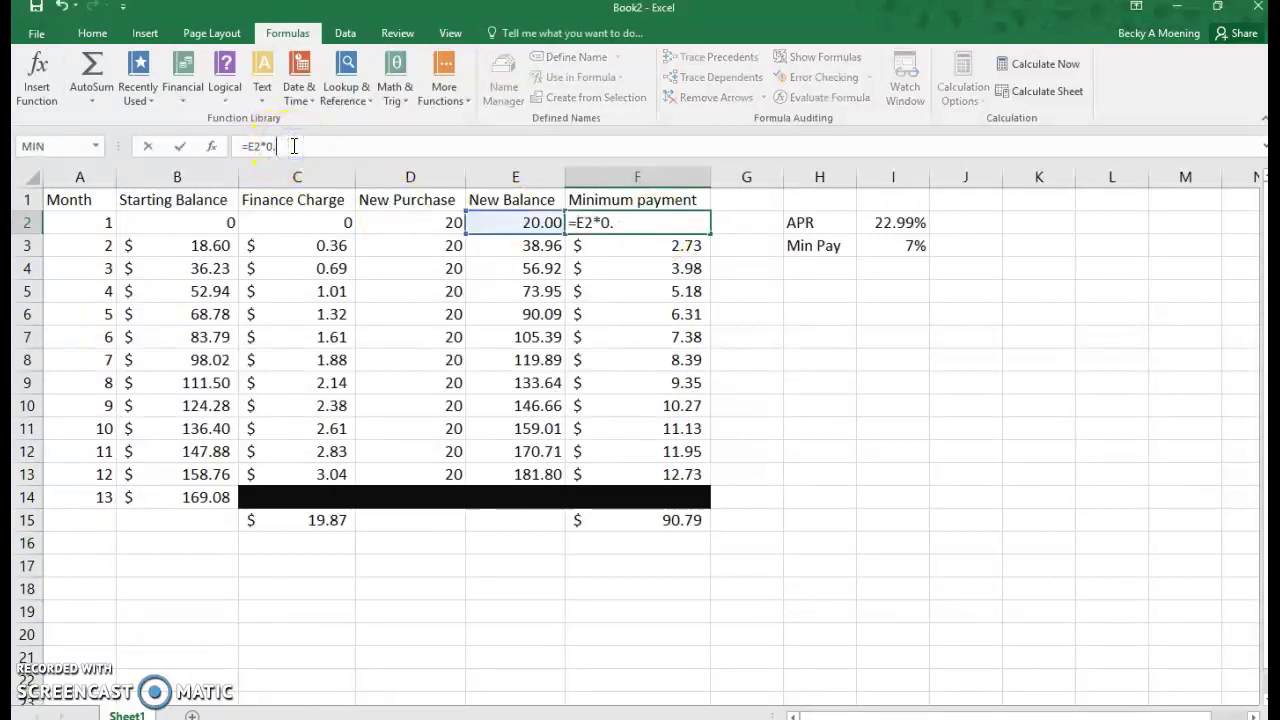
key(Return)
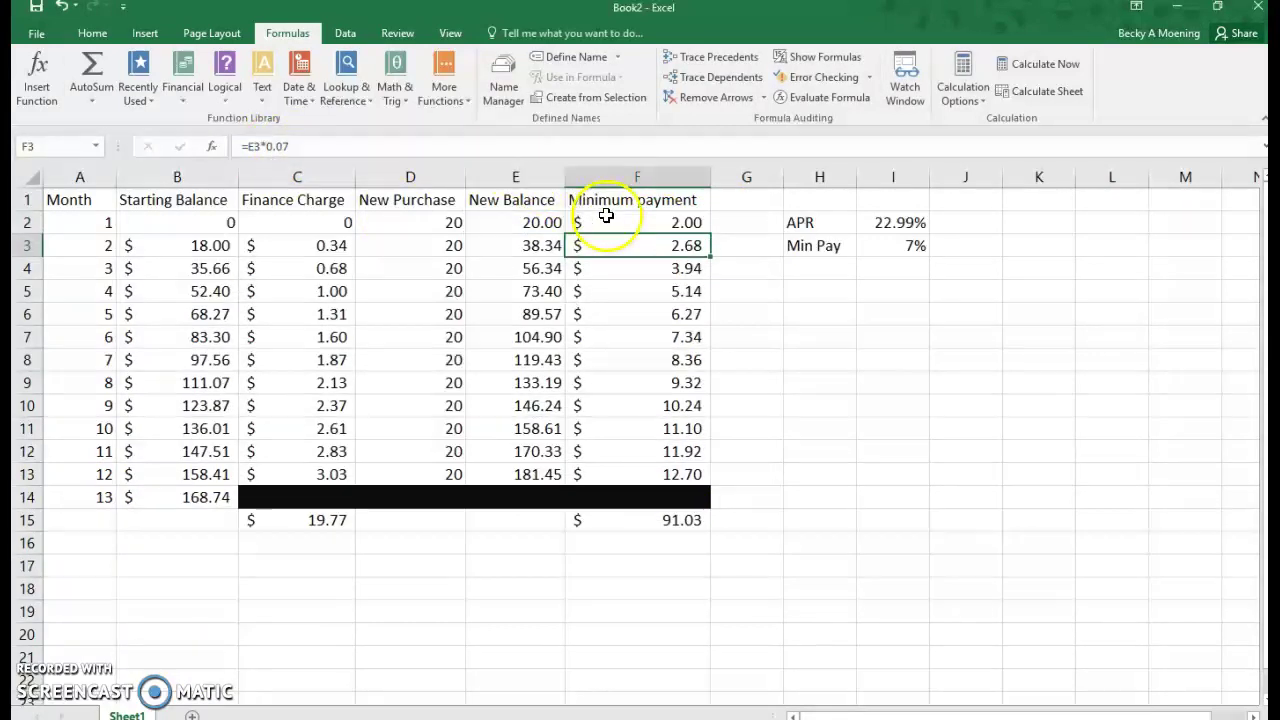
click(614, 219)
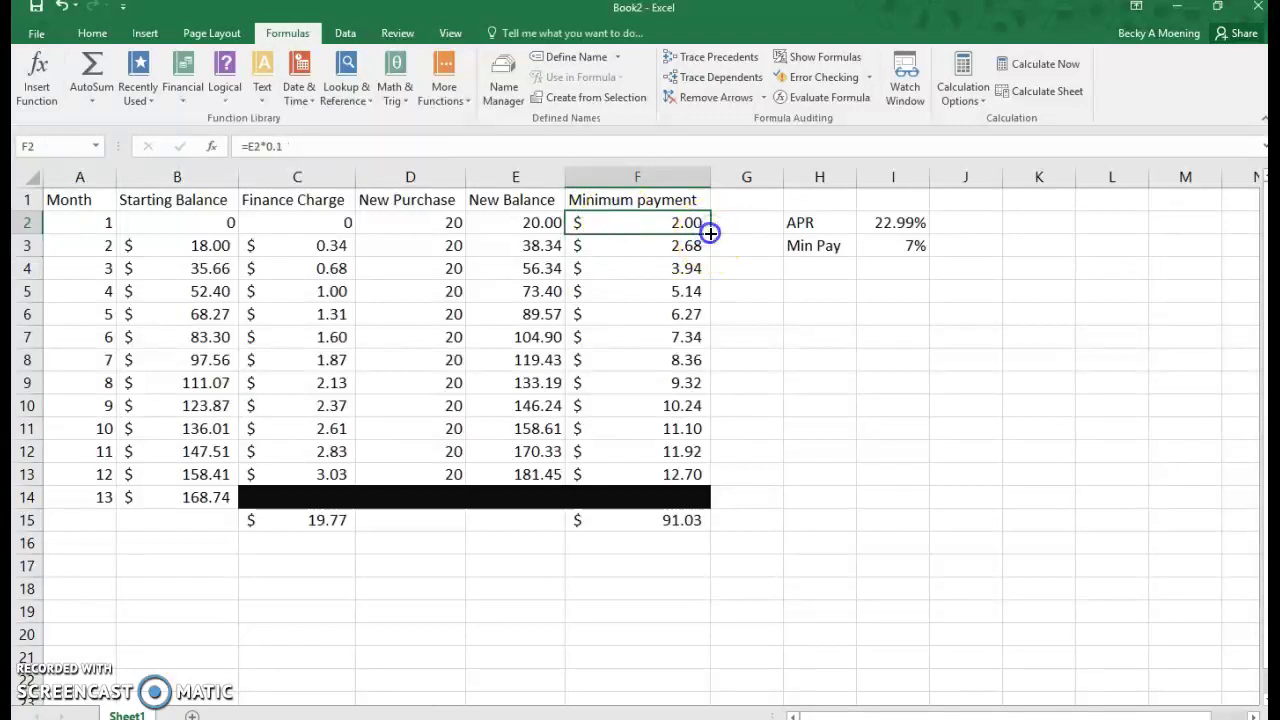
drag(710, 232, 708, 480)
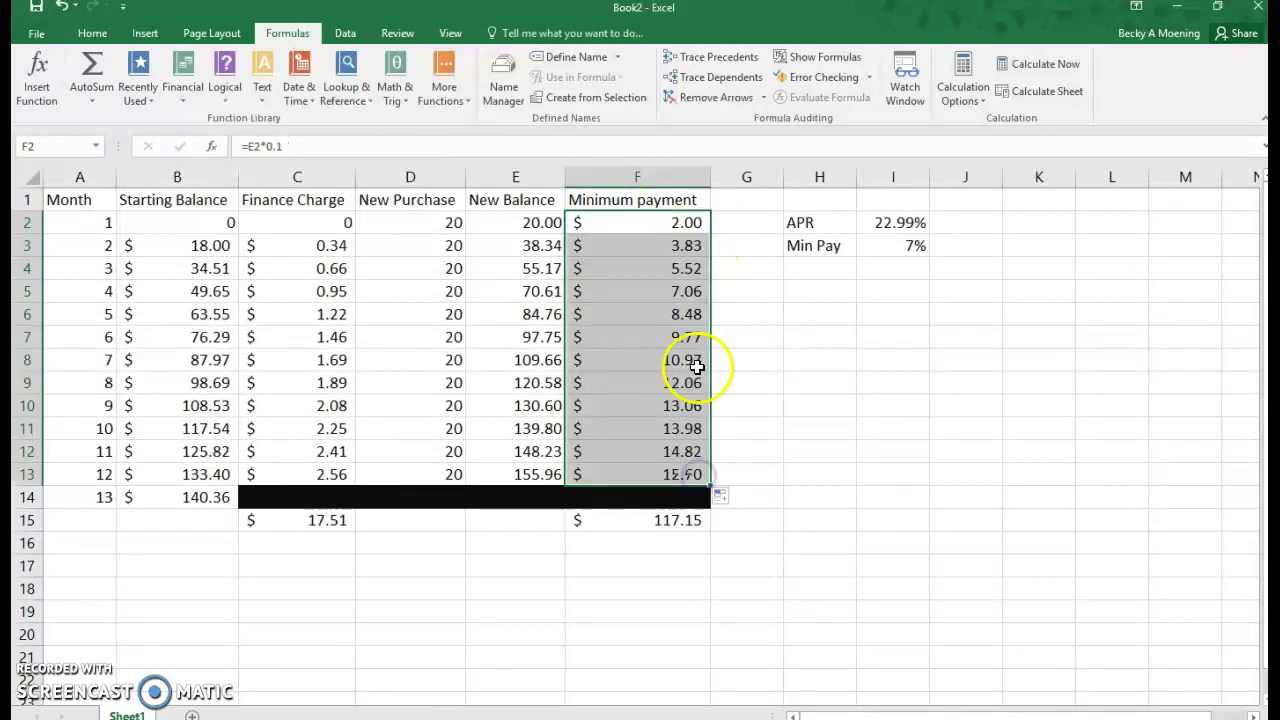
Check the new totals ($117.15 payments, $17.51 finance charges) and month 13's $140.36 balance.
click(330, 522)
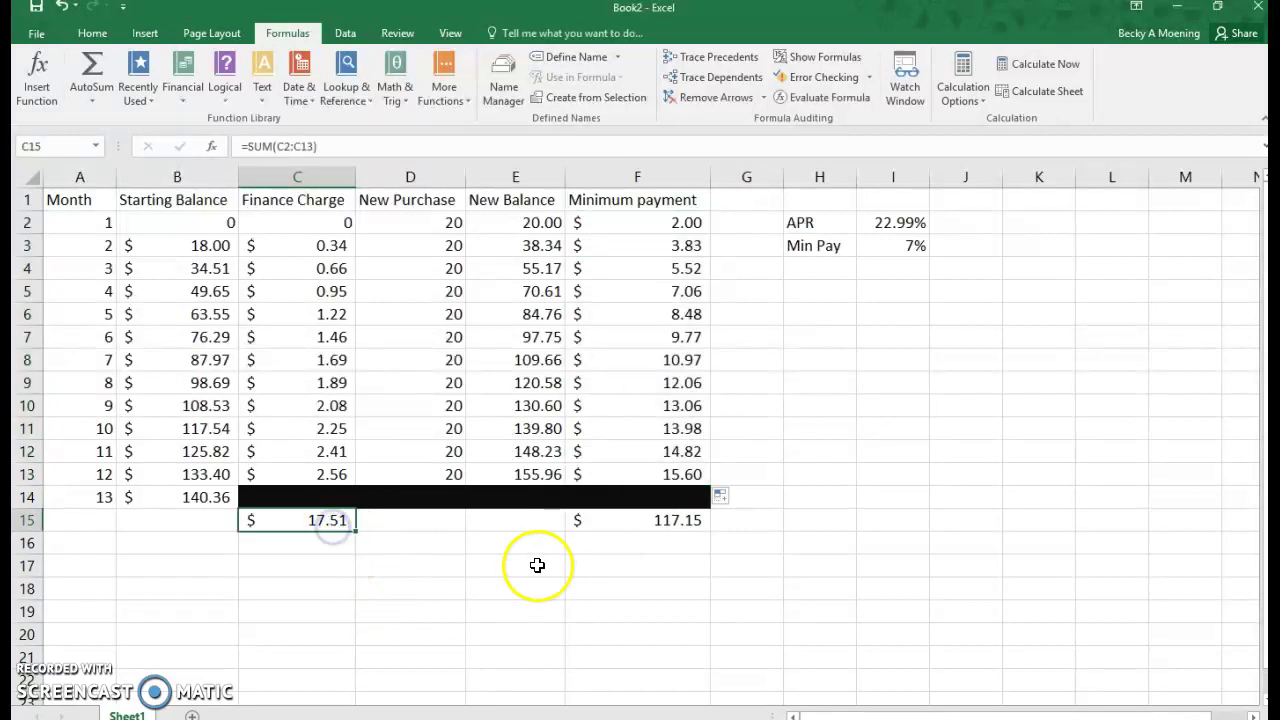
click(681, 517)
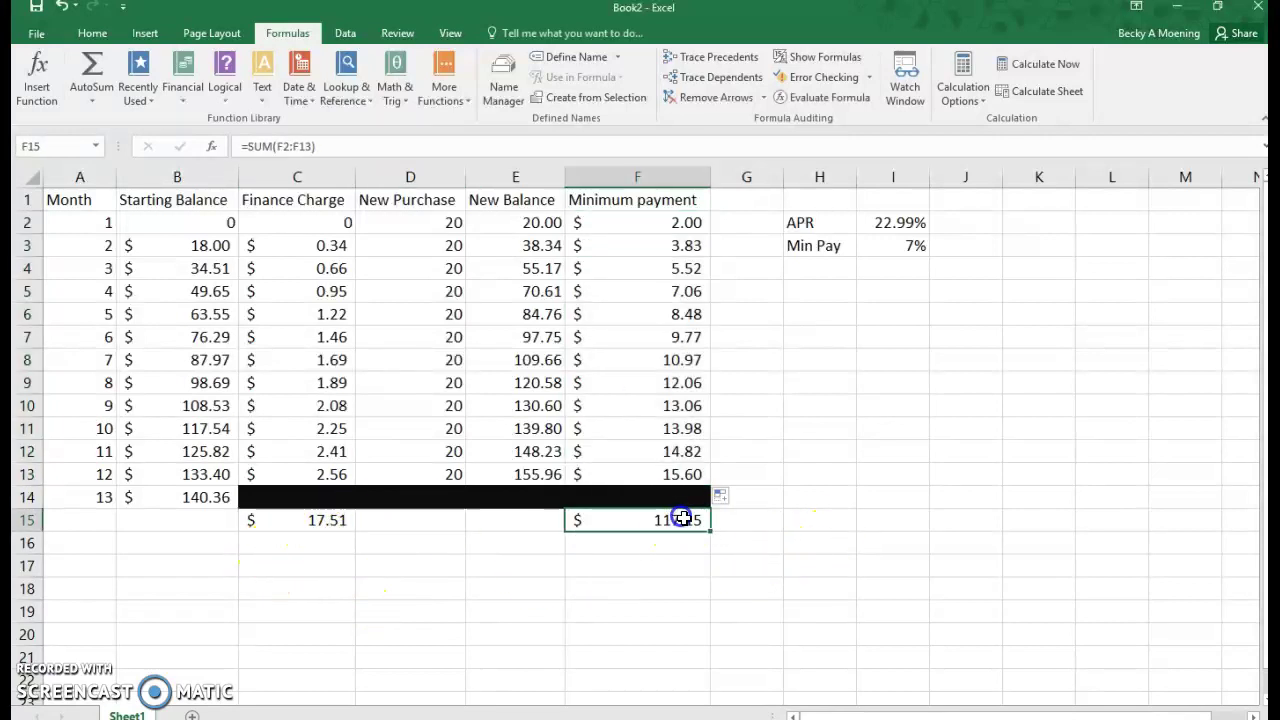
click(204, 497)
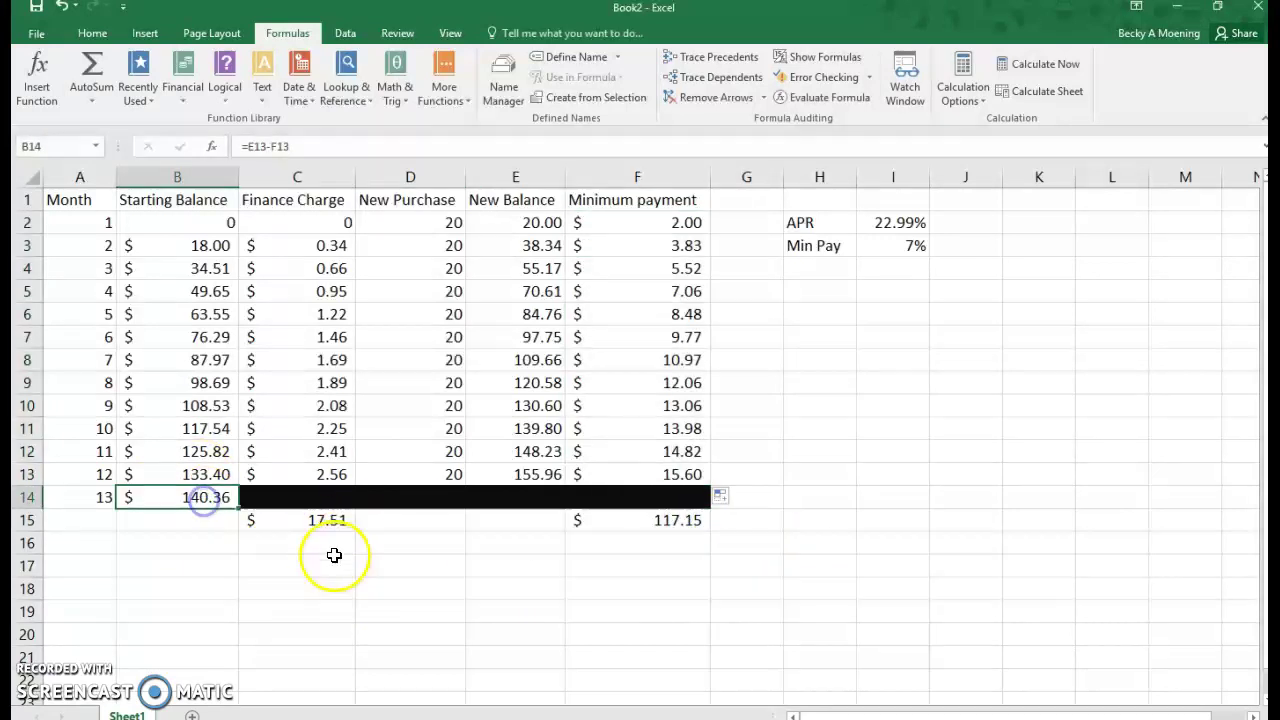
Change F2's formula to =E2*0.15 and fill it down to F13.
click(645, 229)
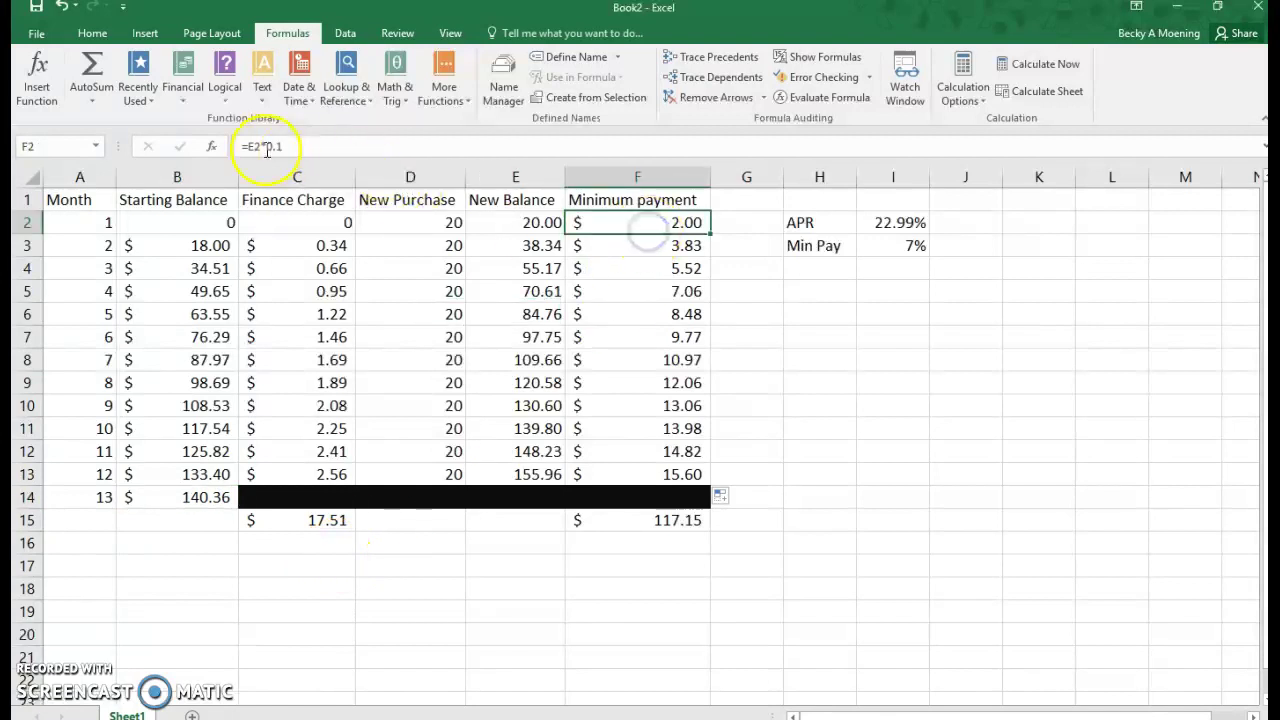
click(303, 145)
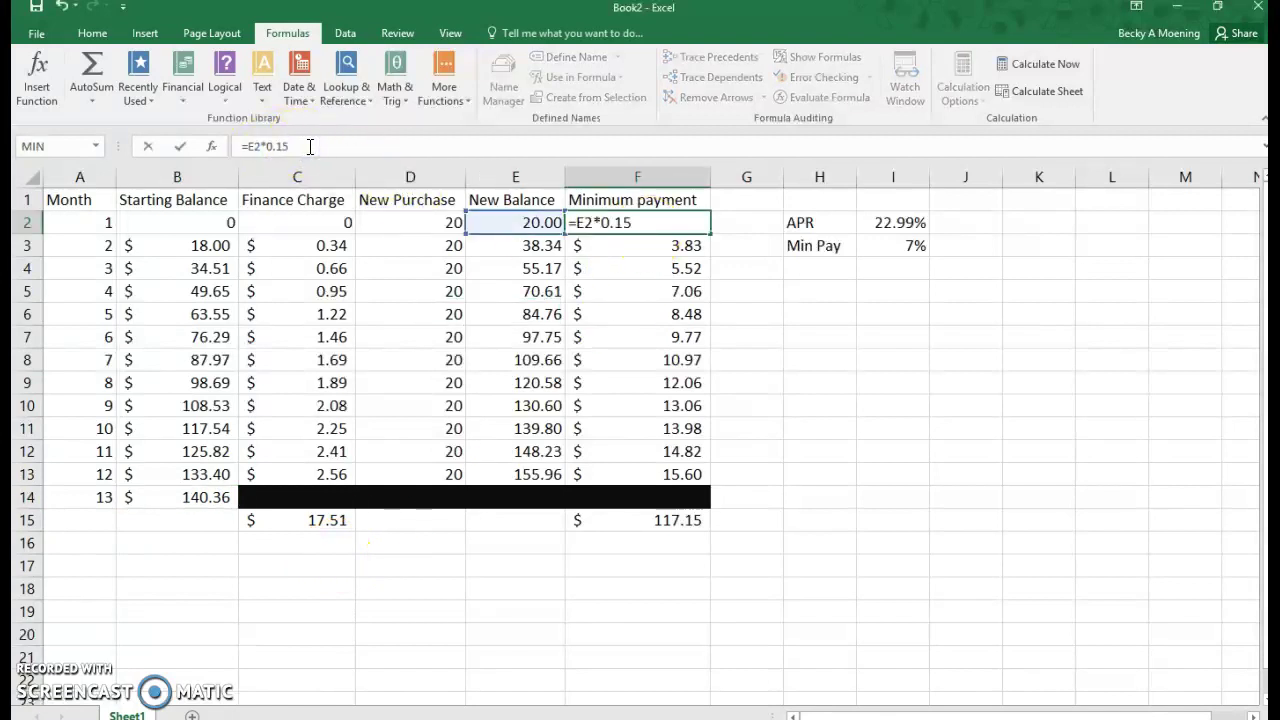
key(Return)
click(654, 220)
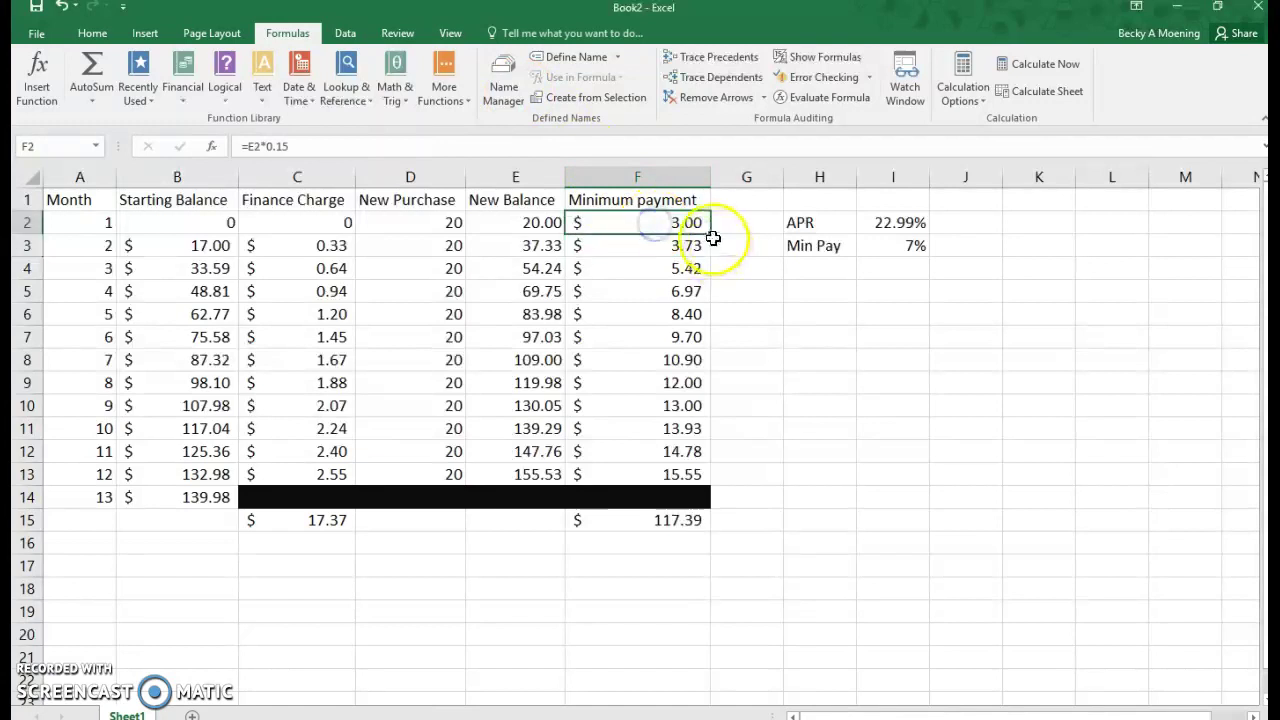
drag(709, 245, 705, 480)
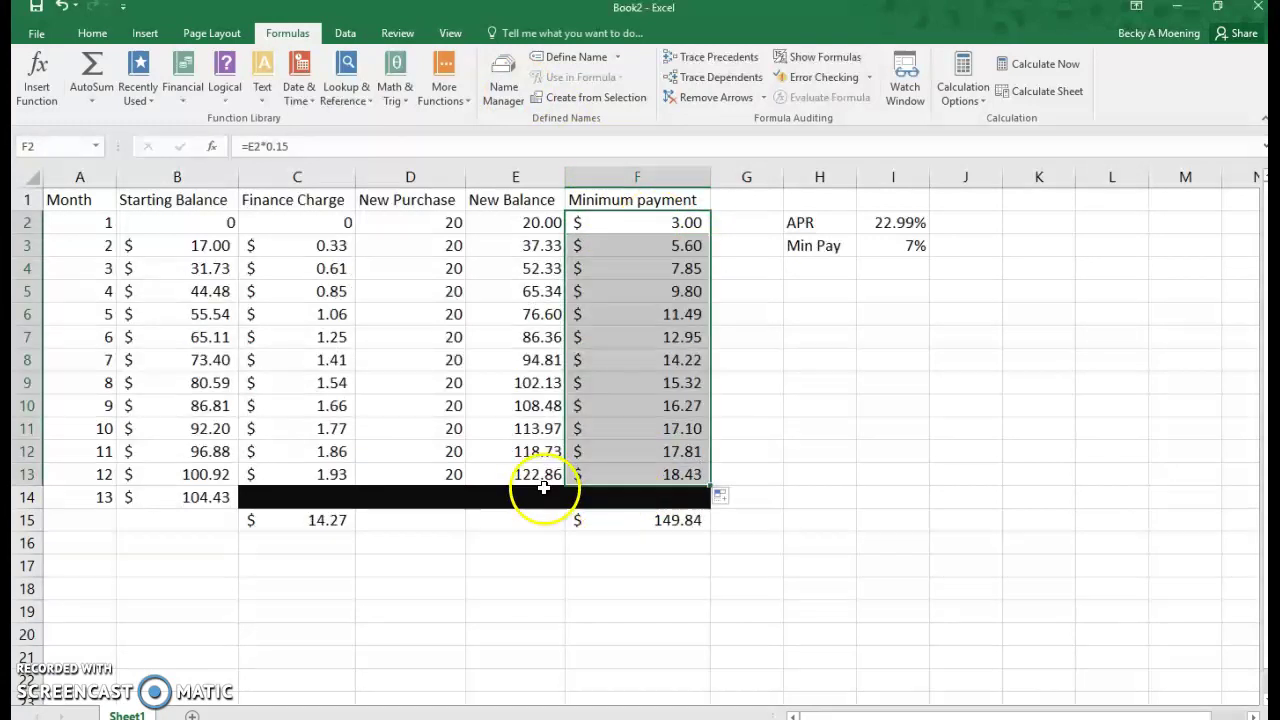
Check the remaining balance in B14, the $149.84 payment total and $14.27 finance charges.
click(196, 498)
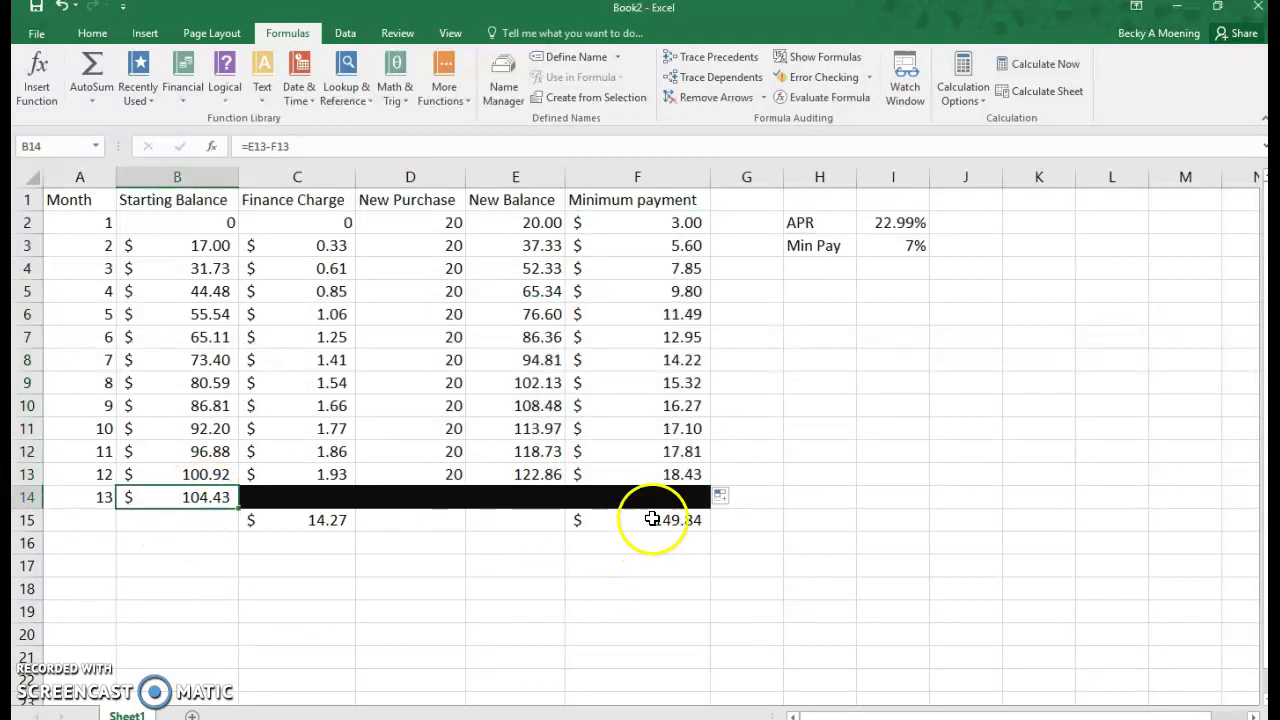
click(695, 523)
click(272, 526)
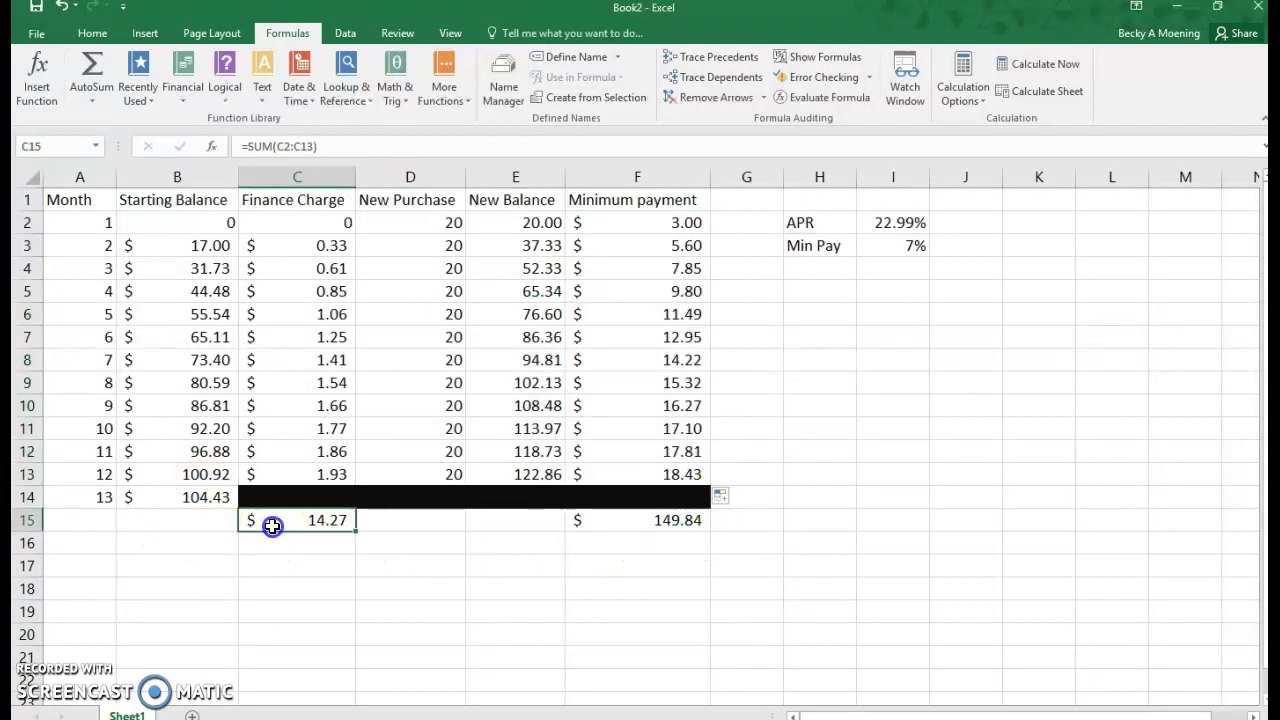
click(332, 511)
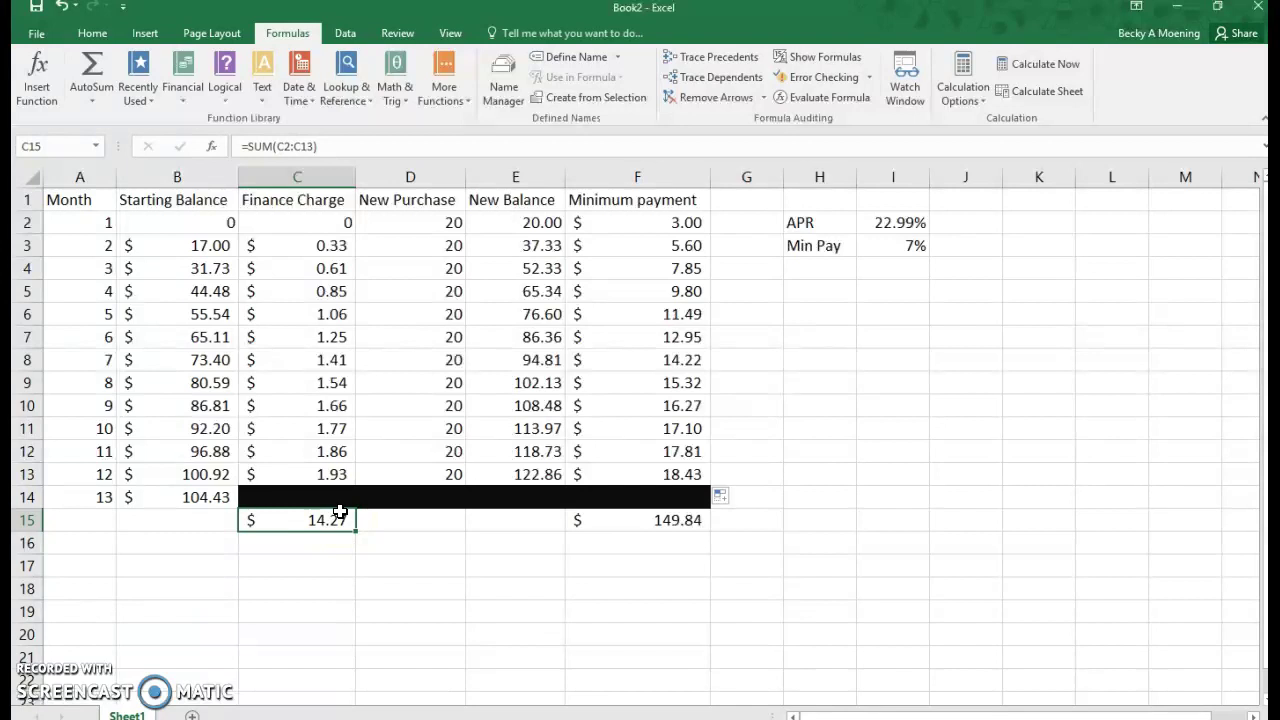